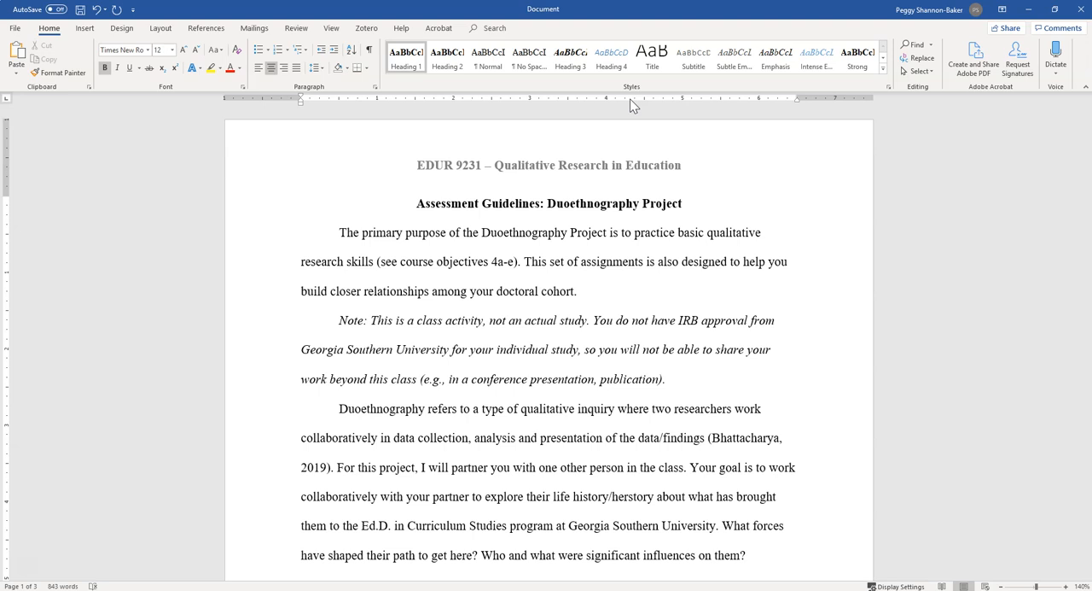
Add an empty line above the "Assessment Guidelines: Duoethnography Project" title and place the cursor in it.
{"action": "left_click", "coordinate": [629, 192]}
{"action": "left_click", "coordinate": [658, 207]}
{"action": "key", "text": "Return"}
{"action": "left_click", "coordinate": [556, 205]}
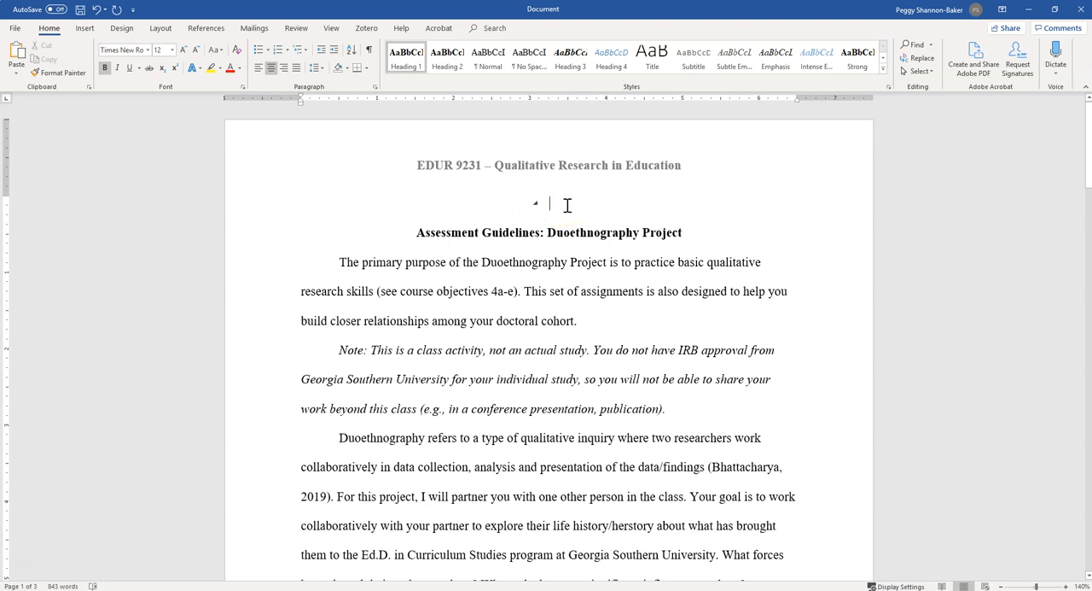
Insert an Automatic Table 1 table of contents in the empty line above the title.
{"action": "left_click", "coordinate": [209, 31]}
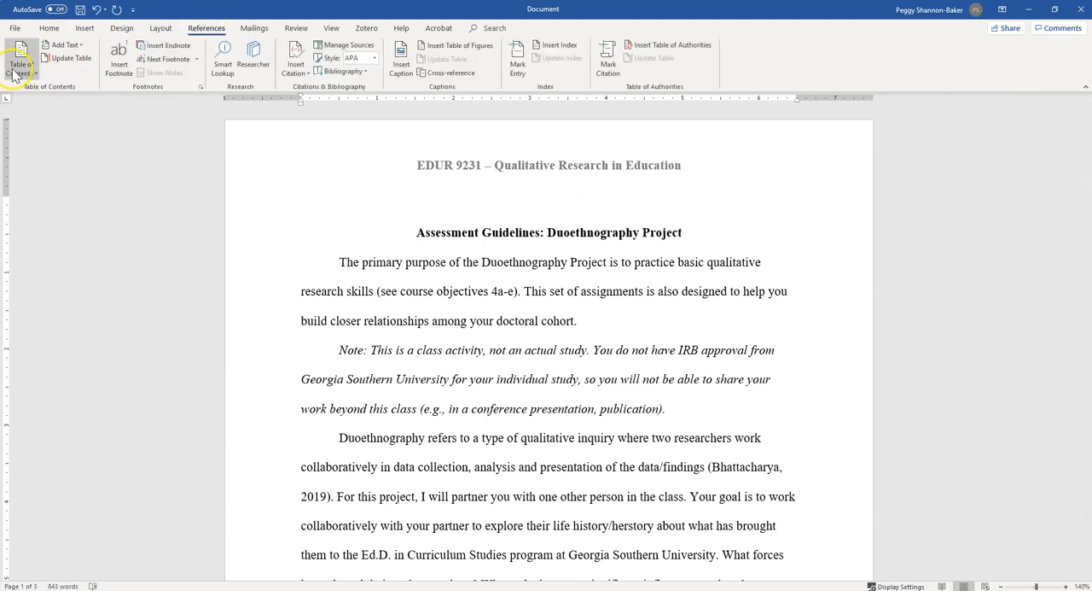
{"action": "left_click", "coordinate": [15, 75]}
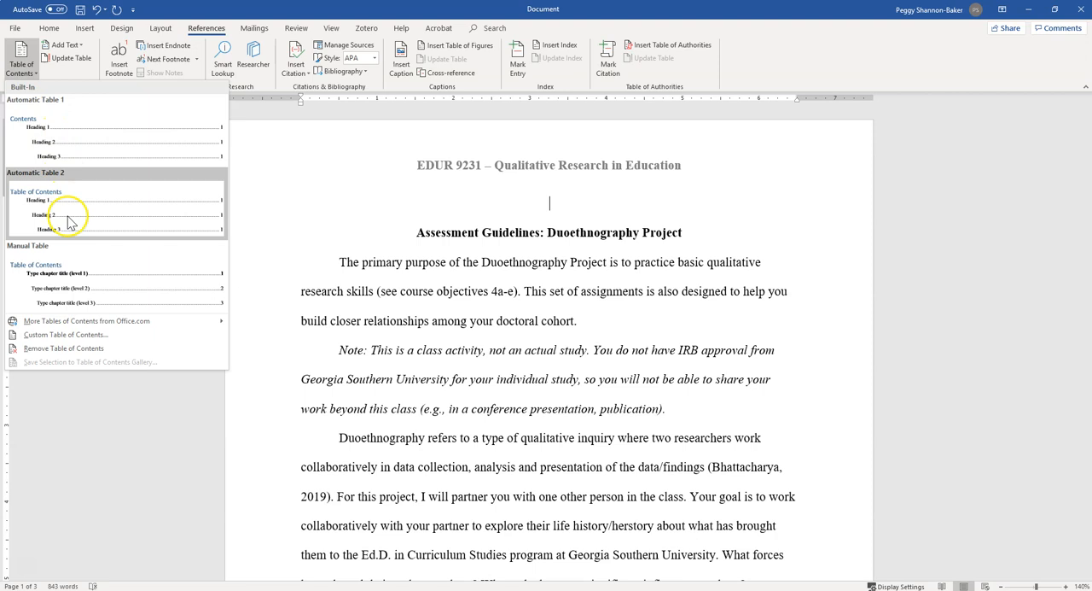
{"action": "left_click", "coordinate": [100, 147]}
{"action": "left_click", "coordinate": [99, 141]}
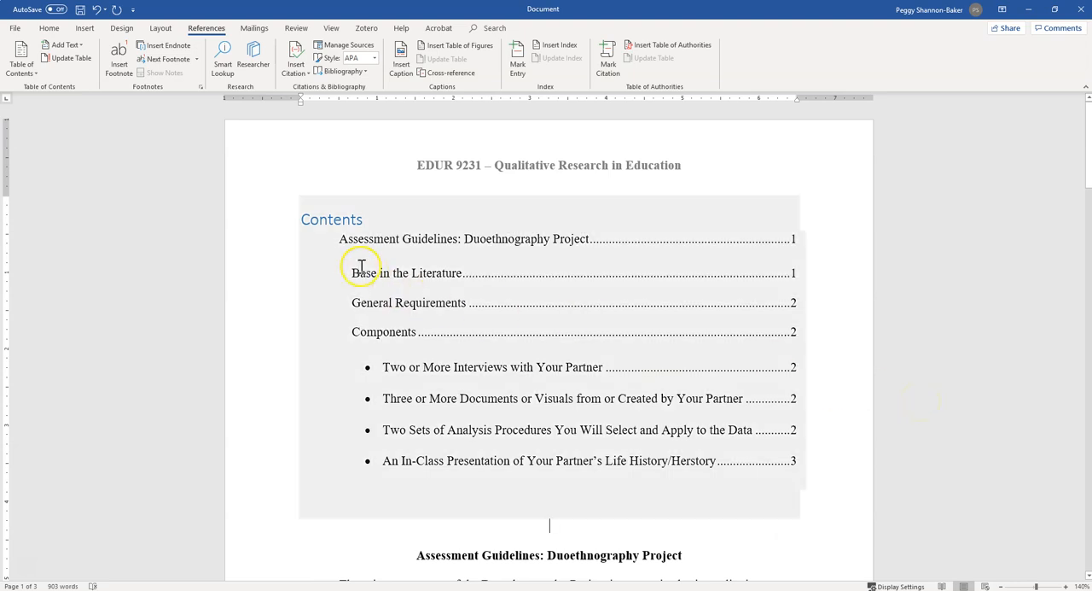
Examine the heading of the inserted table of contents, its entries at each heading level and their page numbers.
{"action": "double_click", "coordinate": [326, 215]}
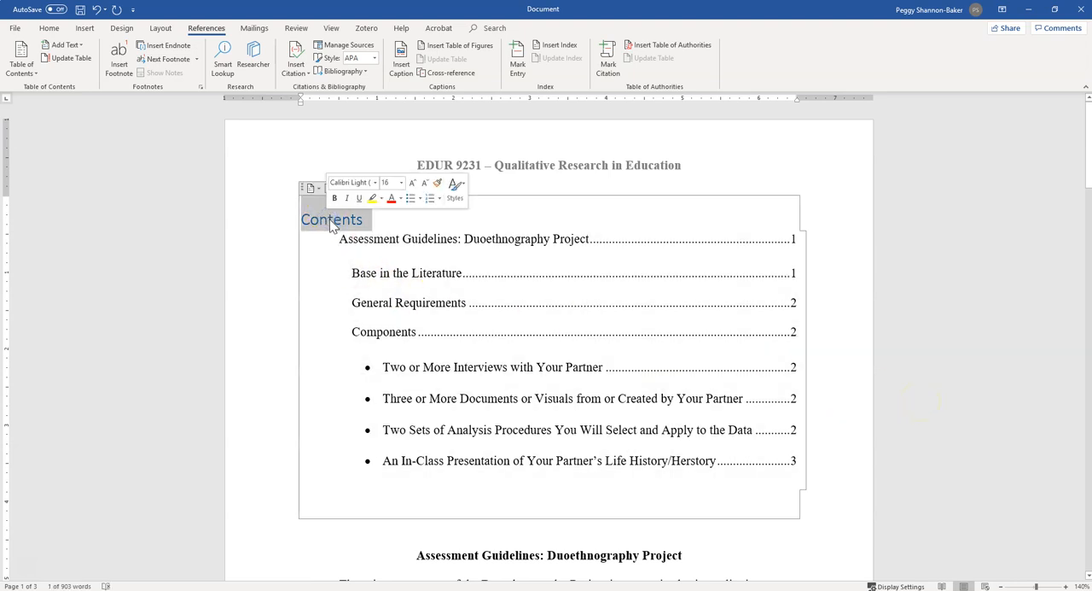
{"action": "left_click", "coordinate": [395, 247]}
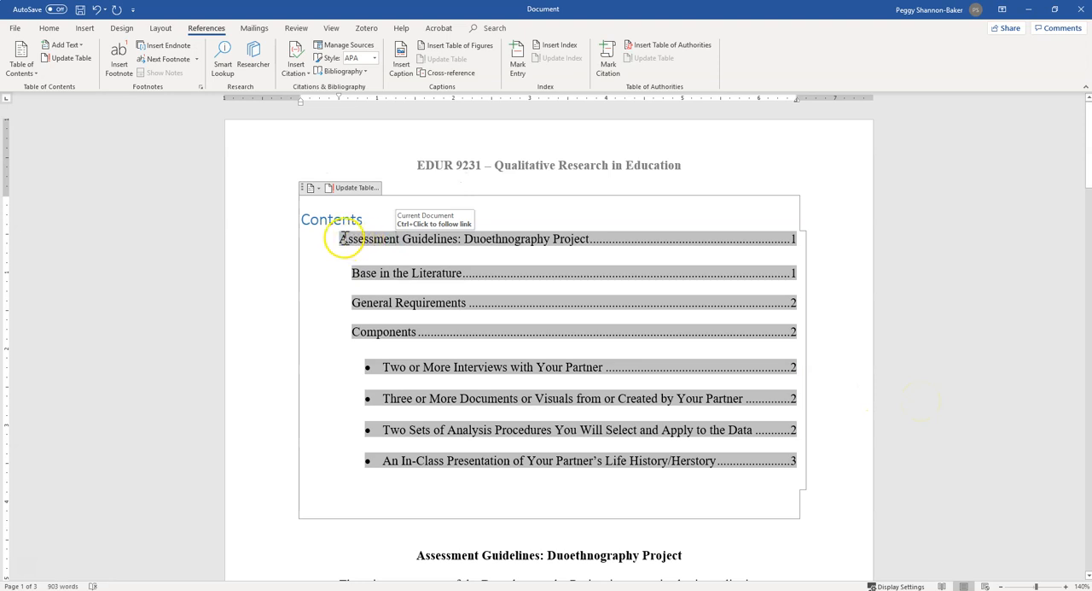
{"action": "left_click_drag", "start_coordinate": [340, 239], "coordinate": [595, 244]}
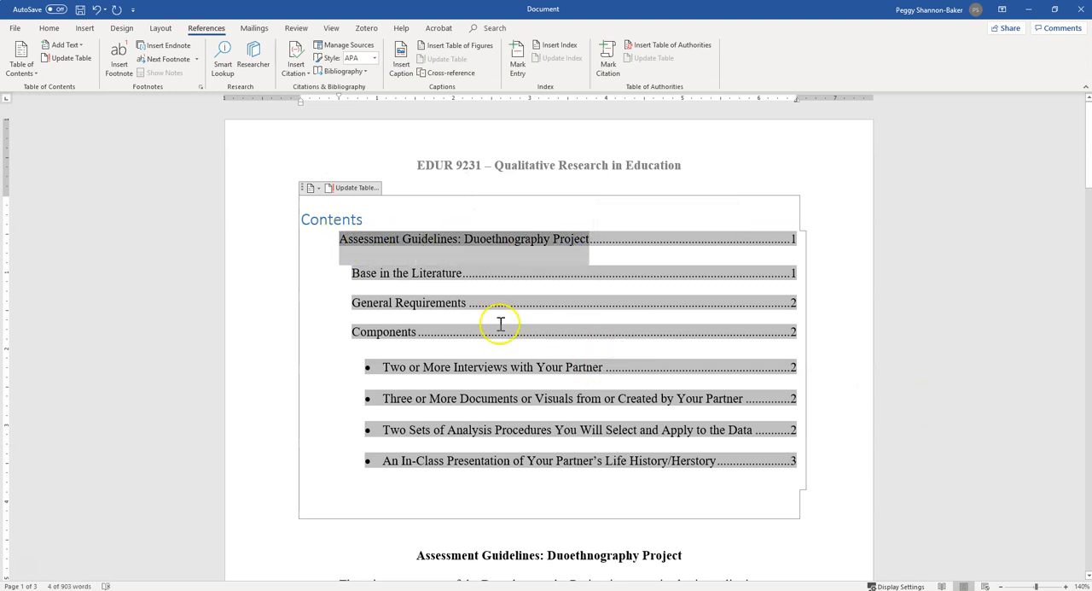
{"action": "left_click_drag", "start_coordinate": [350, 272], "coordinate": [418, 339]}
{"action": "left_click", "coordinate": [379, 370]}
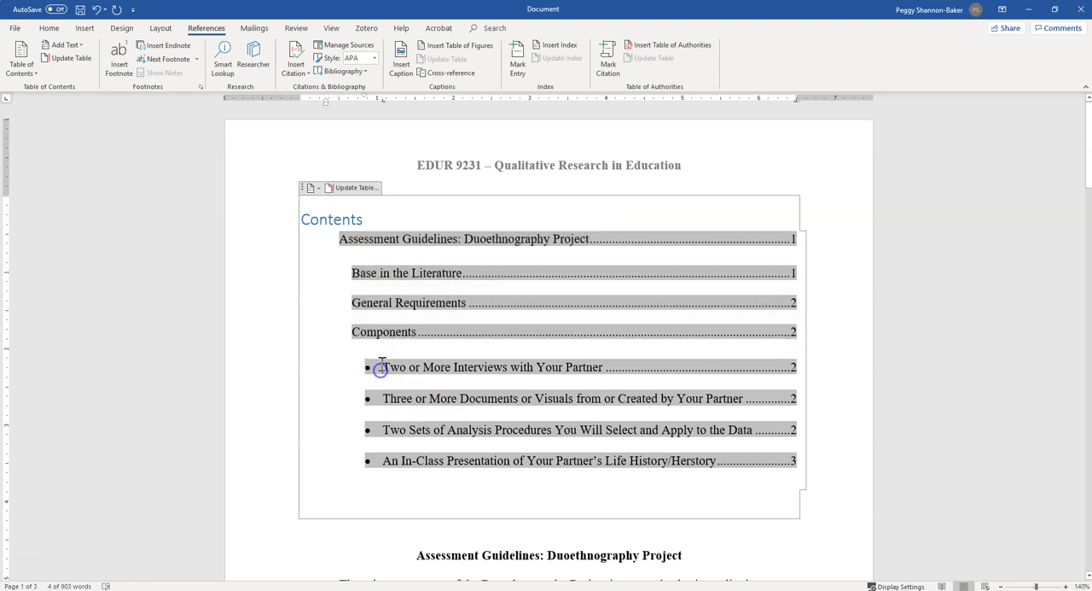
{"action": "left_click_drag", "start_coordinate": [383, 361], "coordinate": [714, 467]}
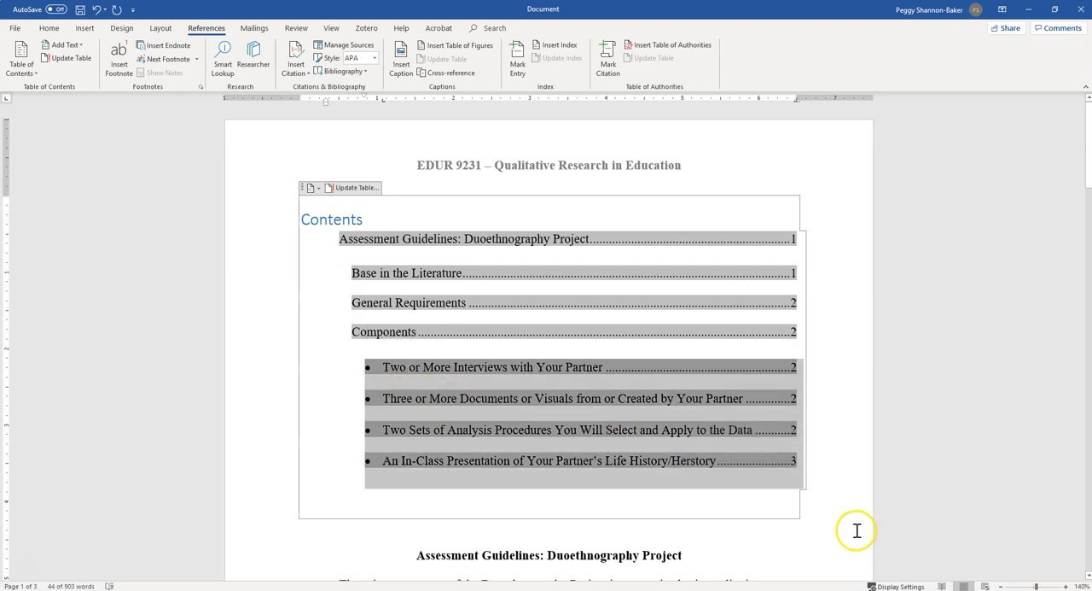
{"action": "left_click", "coordinate": [788, 254]}
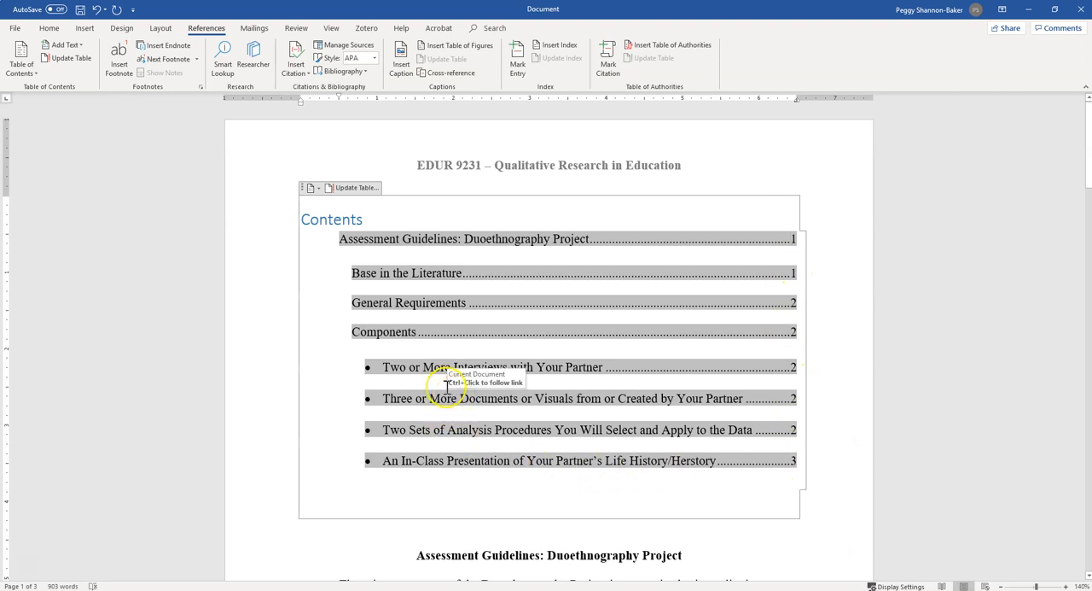
Replace the heading "Contents" above the table entries with "Table of Contents".
{"action": "left_click", "coordinate": [424, 216]}
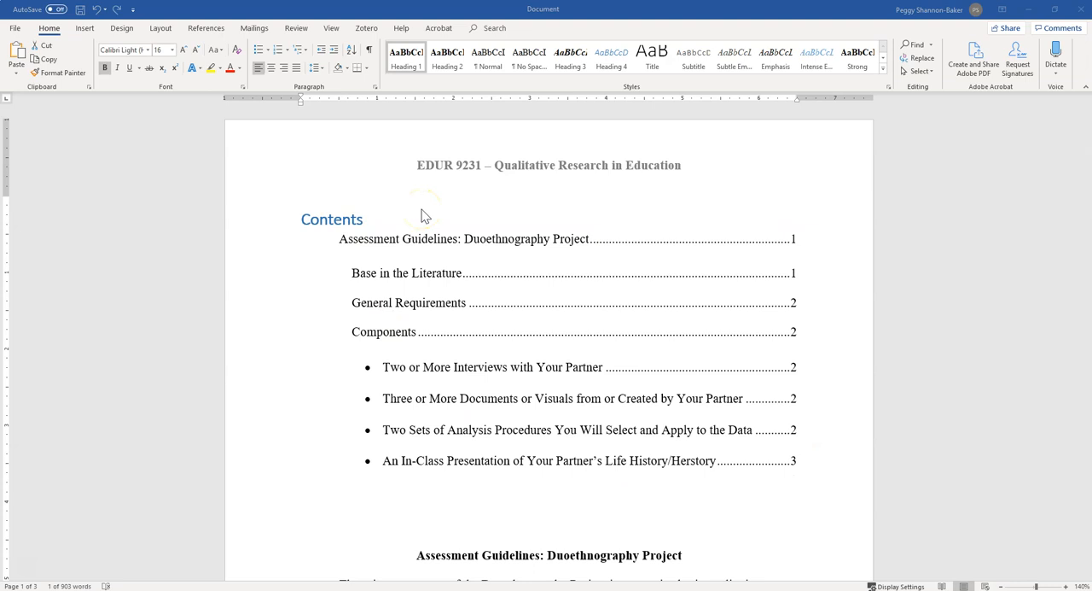
{"action": "left_click", "coordinate": [402, 236]}
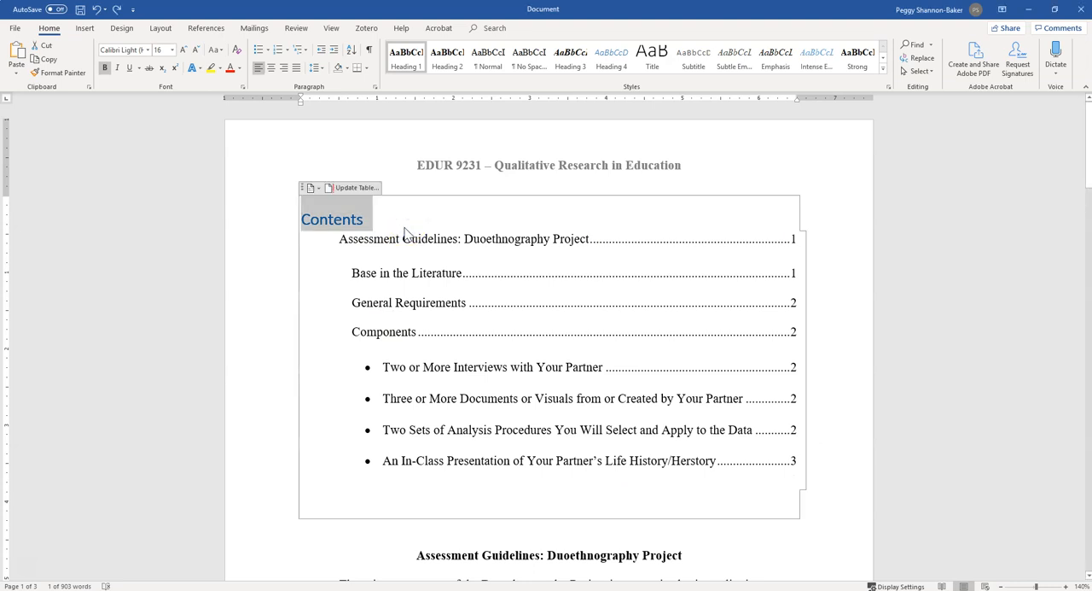
{"action": "left_click", "coordinate": [406, 233]}
{"action": "left_click", "coordinate": [333, 220]}
{"action": "double_click", "coordinate": [333, 221]}
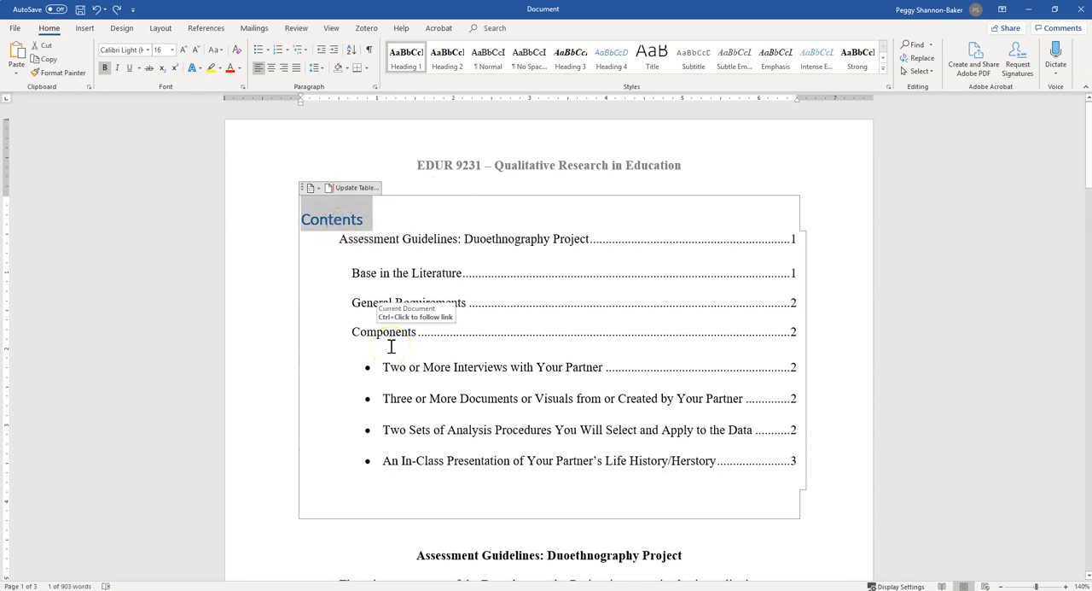
{"action": "type", "text": "Table of Contest"}
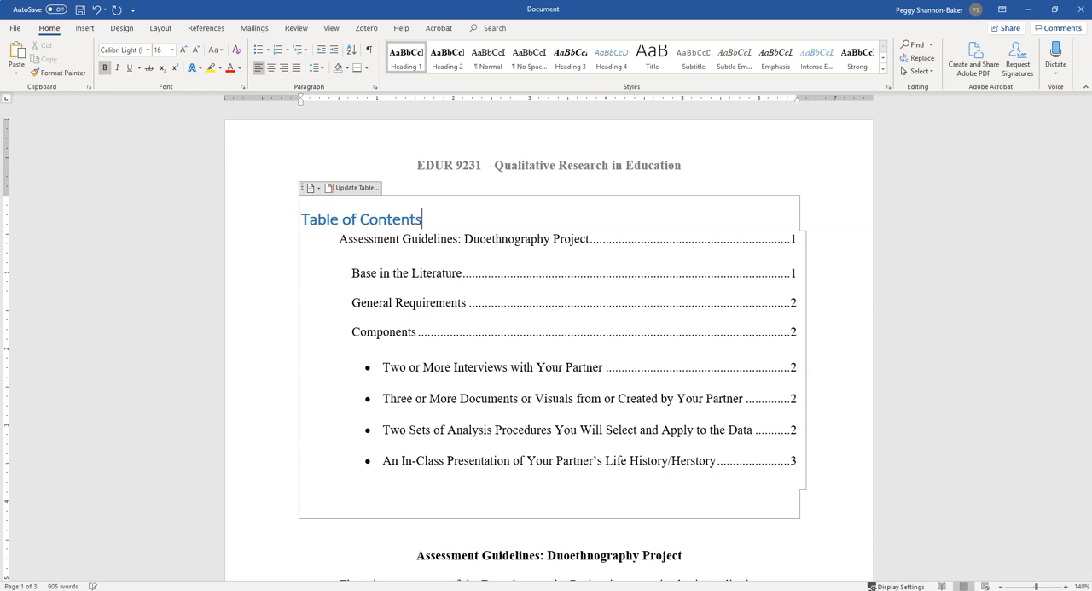
Apply the Heading 1 style to the whole "Table of Contents" heading.
{"action": "double_click", "coordinate": [388, 220]}
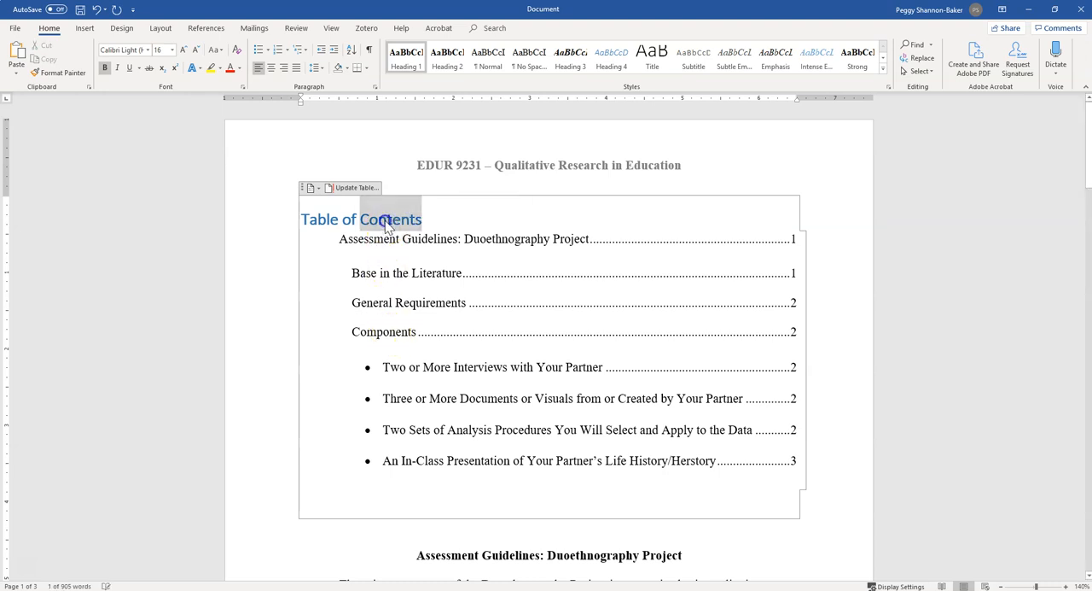
{"action": "triple_click", "coordinate": [389, 220]}
{"action": "left_click", "coordinate": [411, 61]}
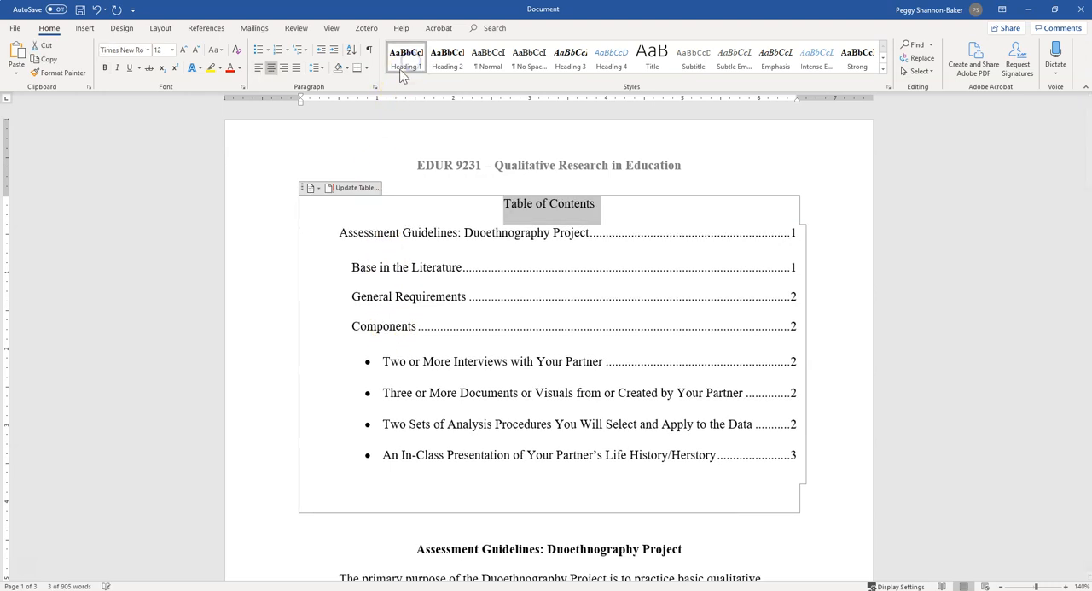
{"action": "left_click", "coordinate": [578, 214]}
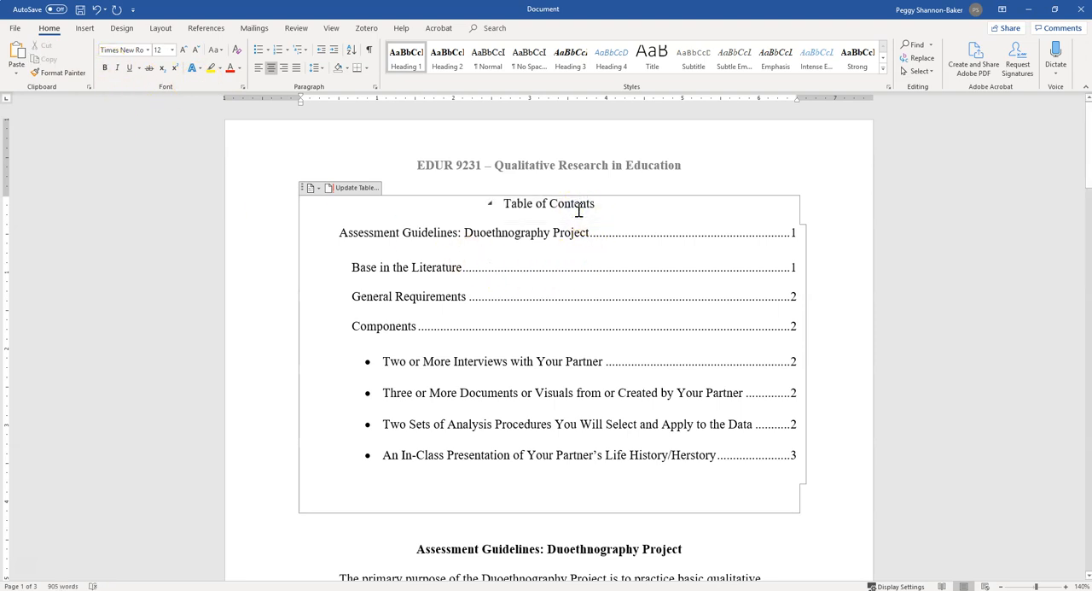
Set the first-line indent of the table's level-one entry to the margin and of its level-two entries to about 0.25 inch.
{"action": "left_click", "coordinate": [463, 224]}
{"action": "left_click", "coordinate": [342, 232]}
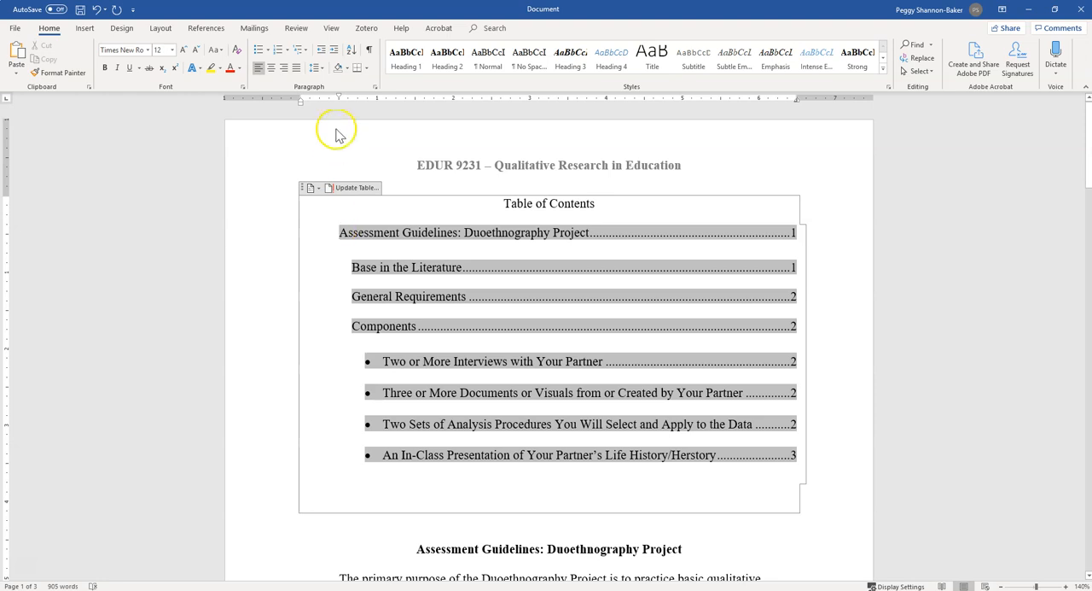
{"action": "left_click_drag", "start_coordinate": [340, 100], "coordinate": [300, 102]}
{"action": "left_click", "coordinate": [357, 270]}
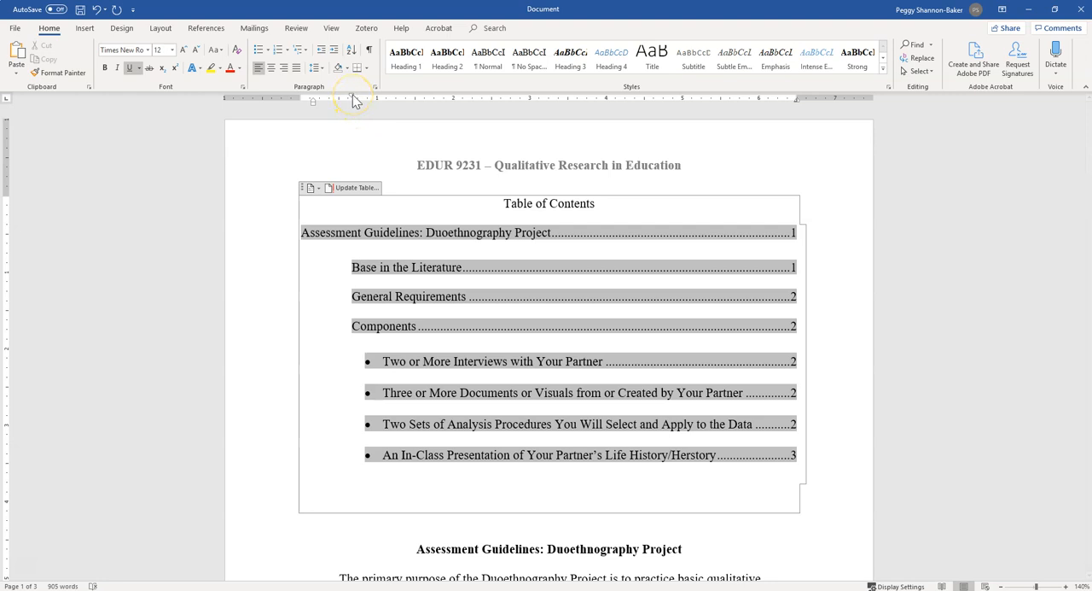
{"action": "left_click_drag", "start_coordinate": [355, 100], "coordinate": [320, 109]}
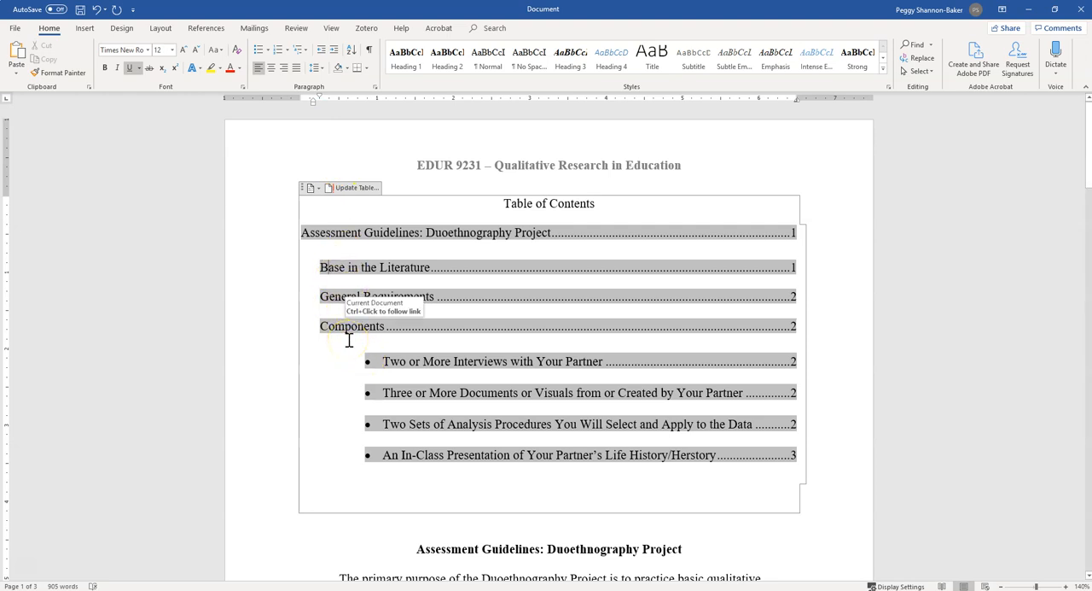
{"action": "left_click", "coordinate": [332, 271]}
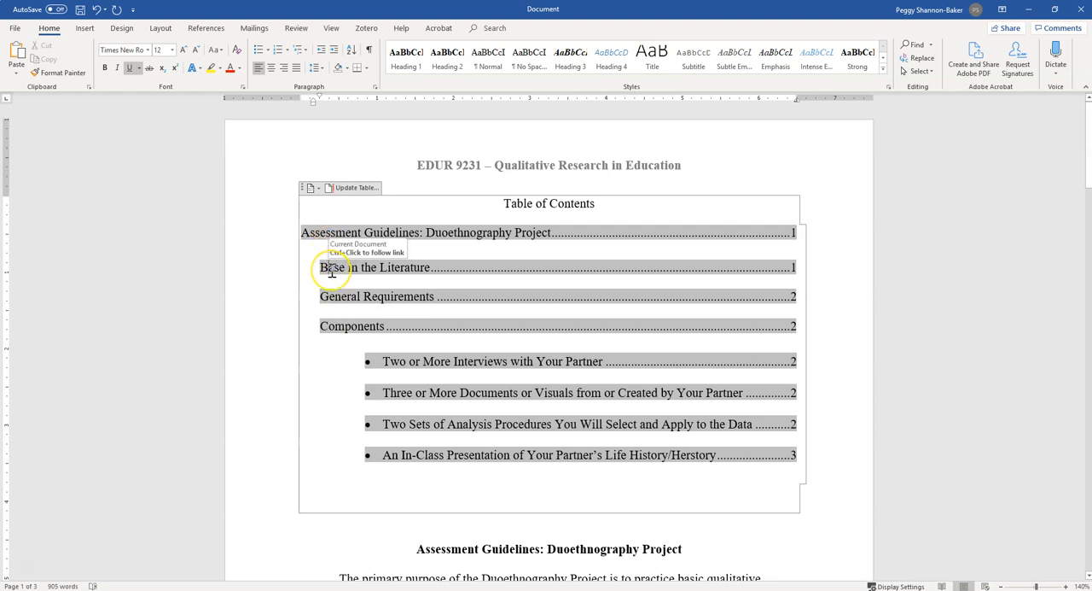
Remove the bullets from the four third-level entries in the table of contents, from "Two or More Interviews" to "An In-Class Presentation".
{"action": "left_click", "coordinate": [387, 367]}
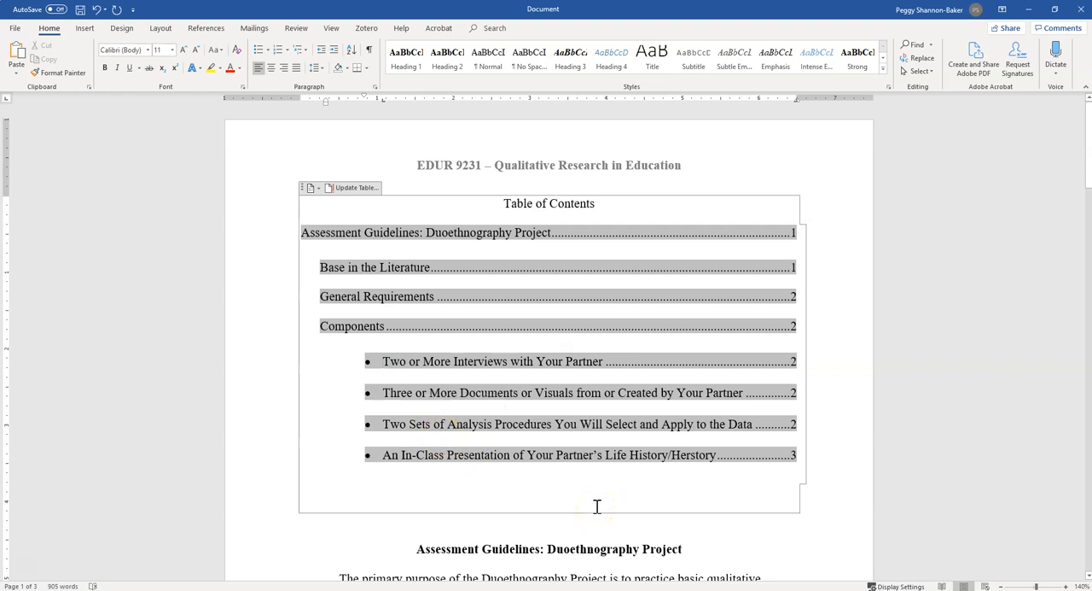
{"action": "key", "text": "BackSpace"}
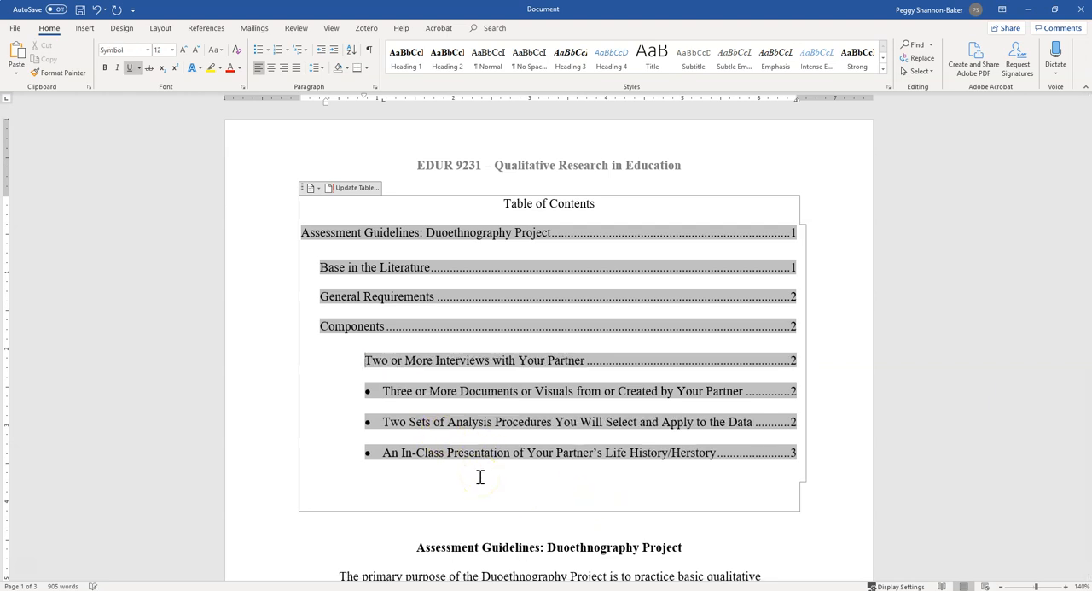
{"action": "left_click", "coordinate": [383, 390]}
{"action": "key", "text": "BackSpace"}
{"action": "key", "text": "BackSpace"}
{"action": "left_click", "coordinate": [384, 420]}
{"action": "key", "text": "BackSpace"}
{"action": "key", "text": "BackSpace"}
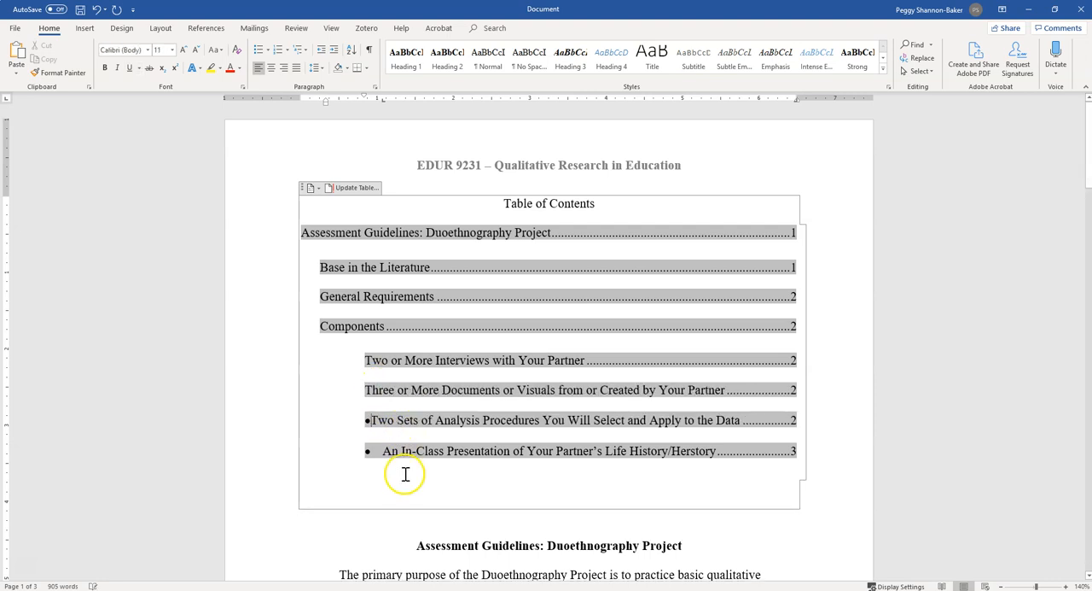
{"action": "left_click", "coordinate": [388, 448]}
{"action": "key", "text": "BackSpace"}
{"action": "key", "text": "BackSpace"}
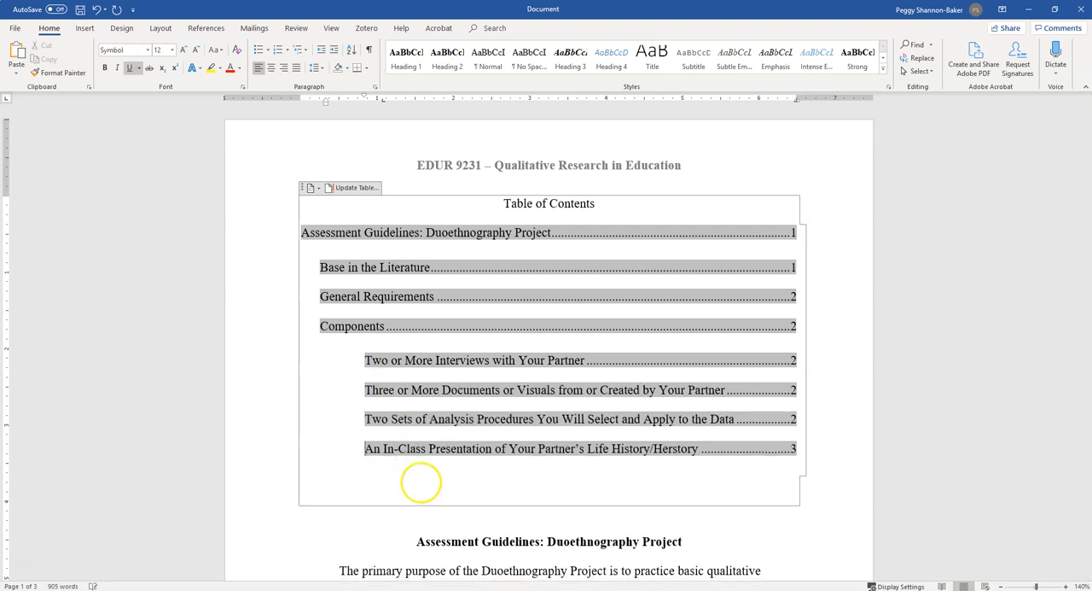
Set the first-line indent of the table's third-level entries to about 0.5 inch.
{"action": "left_click", "coordinate": [366, 360]}
{"action": "left_click_drag", "start_coordinate": [364, 98], "coordinate": [339, 102]}
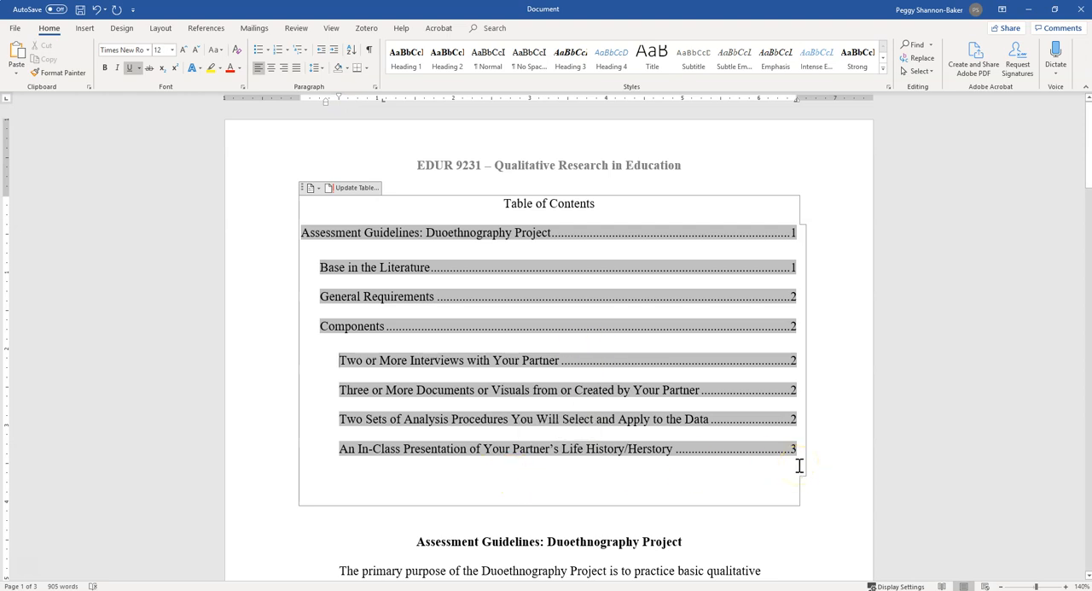
{"action": "left_click", "coordinate": [753, 496]}
Insert a page break directly before the "General Requirements" heading on page 2.
{"action": "scroll", "coordinate": [752, 496], "scroll_direction": "down", "scroll_amount": 10}
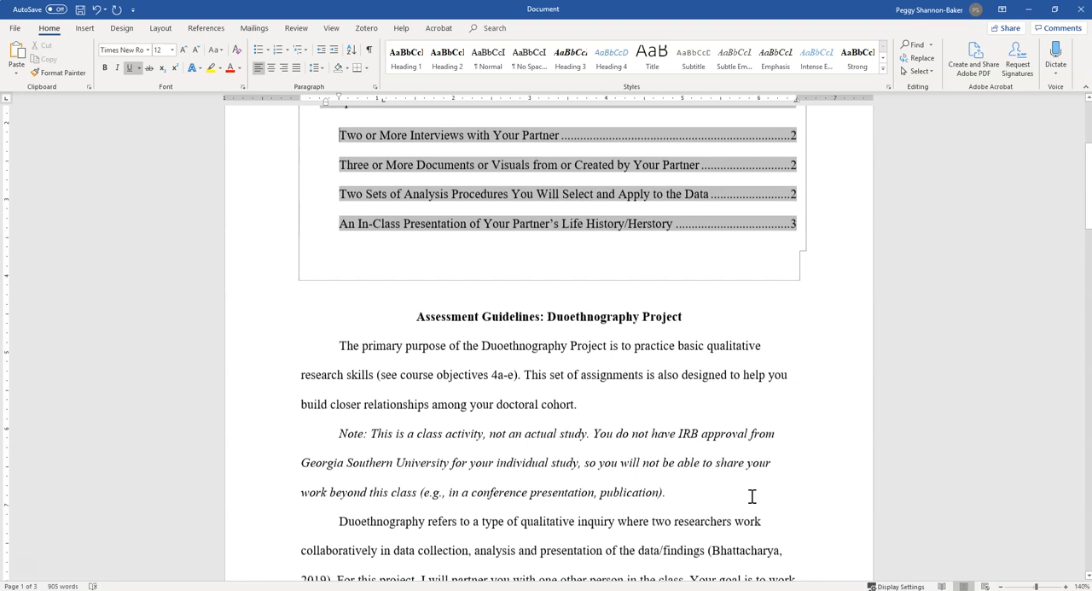
{"action": "scroll", "coordinate": [751, 496], "scroll_direction": "down", "scroll_amount": 5}
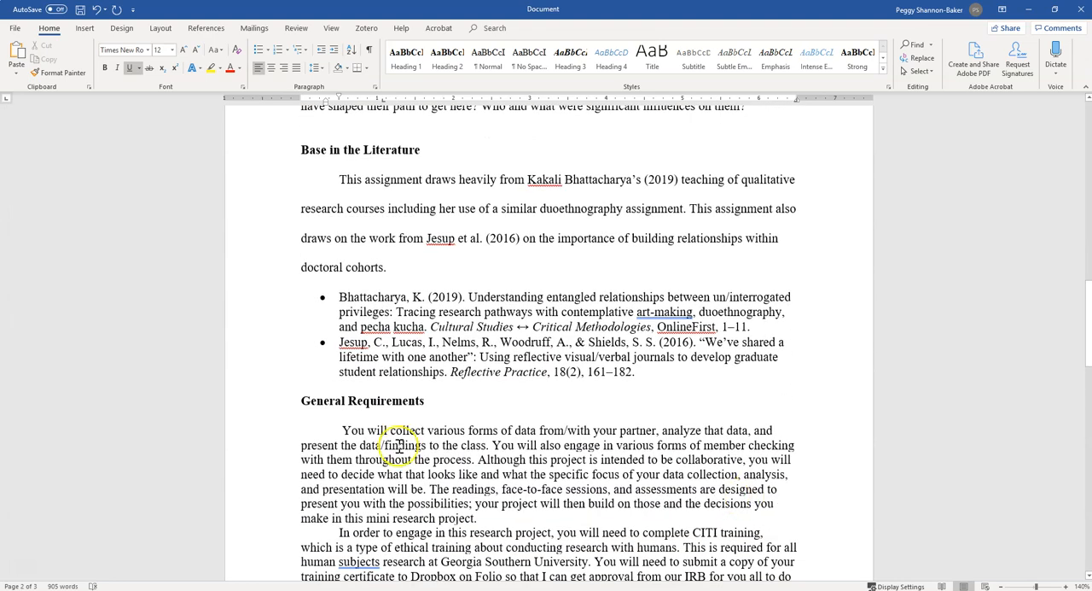
{"action": "left_click", "coordinate": [304, 403]}
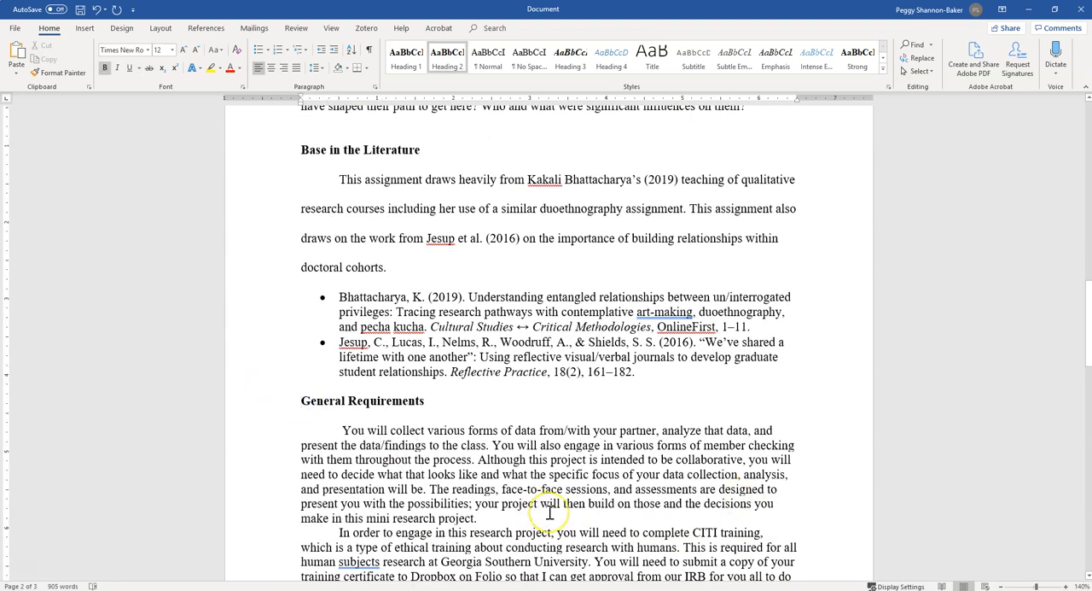
{"action": "scroll", "coordinate": [549, 512], "scroll_direction": "down", "scroll_amount": 3}
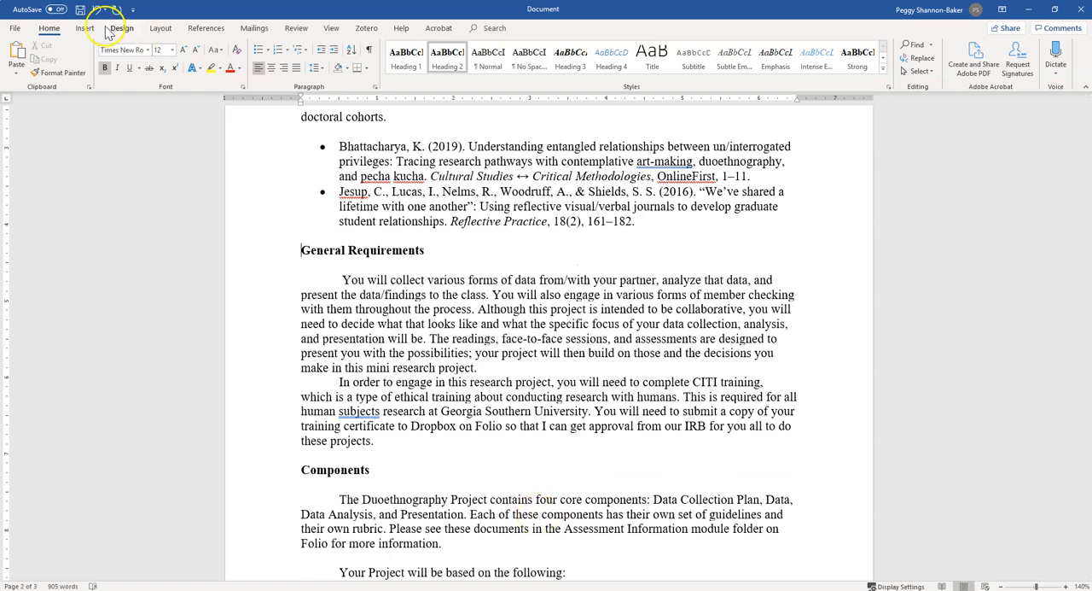
{"action": "left_click", "coordinate": [434, 250]}
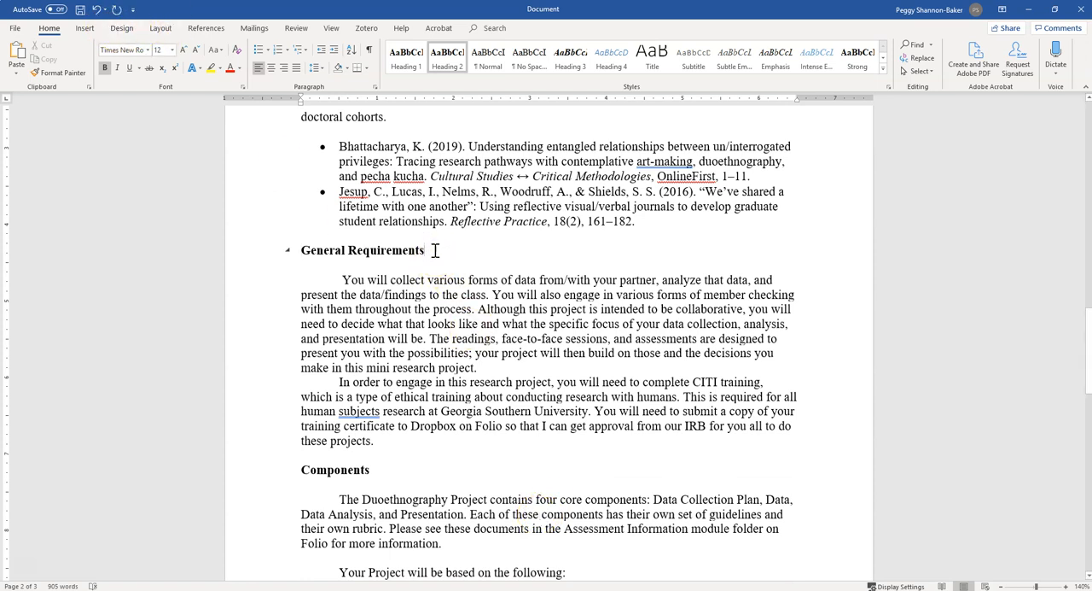
{"action": "left_click", "coordinate": [302, 250]}
{"action": "left_click", "coordinate": [85, 28]}
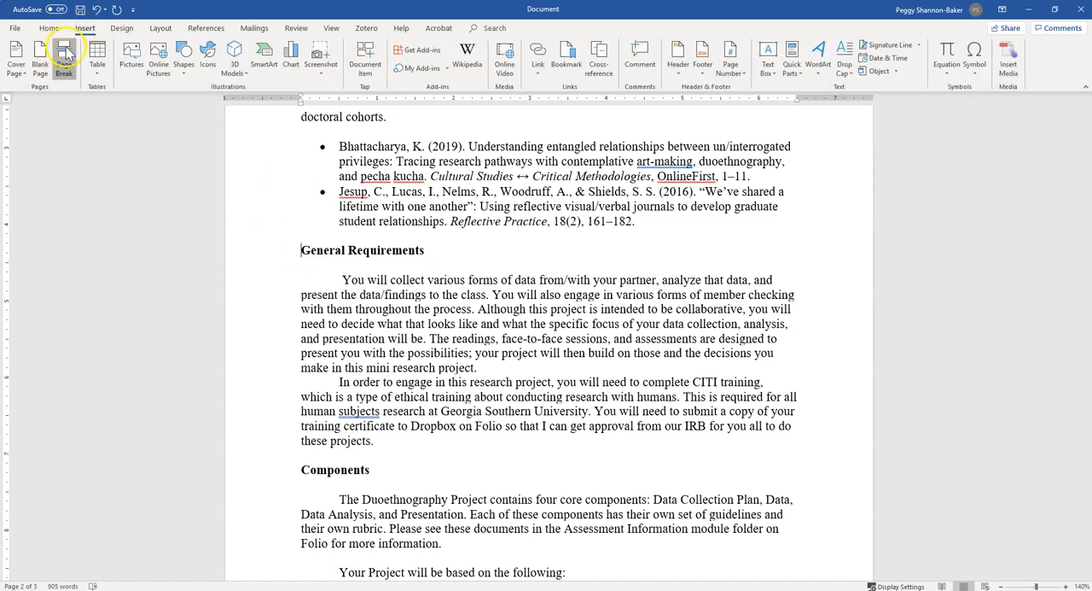
{"action": "left_click", "coordinate": [66, 54]}
{"action": "scroll", "coordinate": [500, 422], "scroll_direction": "down", "scroll_amount": 5}
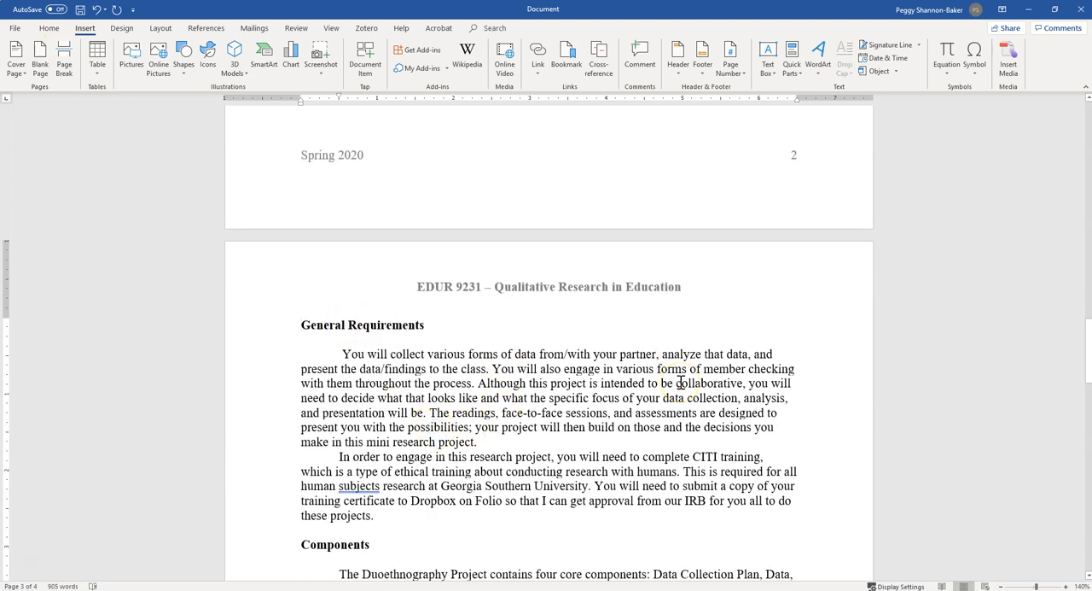
{"action": "scroll", "coordinate": [681, 383], "scroll_direction": "up", "scroll_amount": 1}
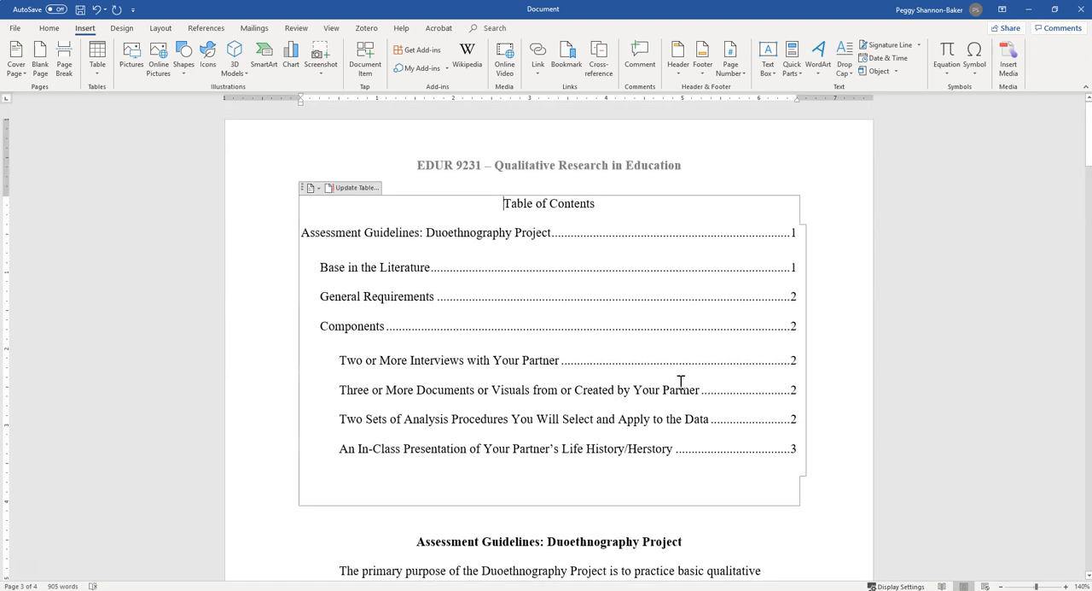
{"action": "left_click", "coordinate": [698, 366]}
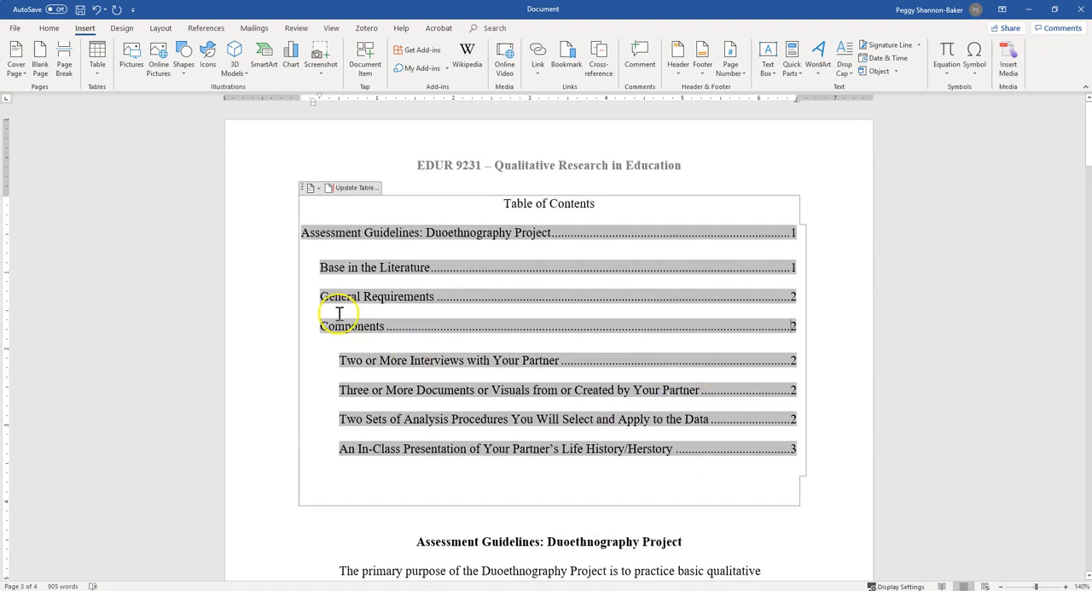
{"action": "left_click", "coordinate": [406, 267]}
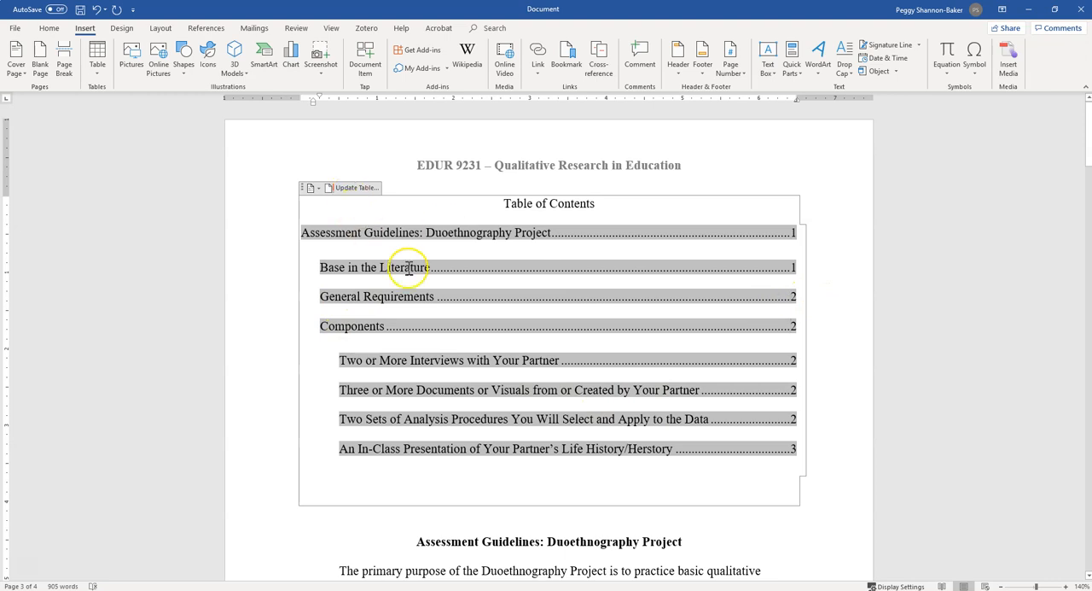
{"action": "left_click", "coordinate": [348, 189]}
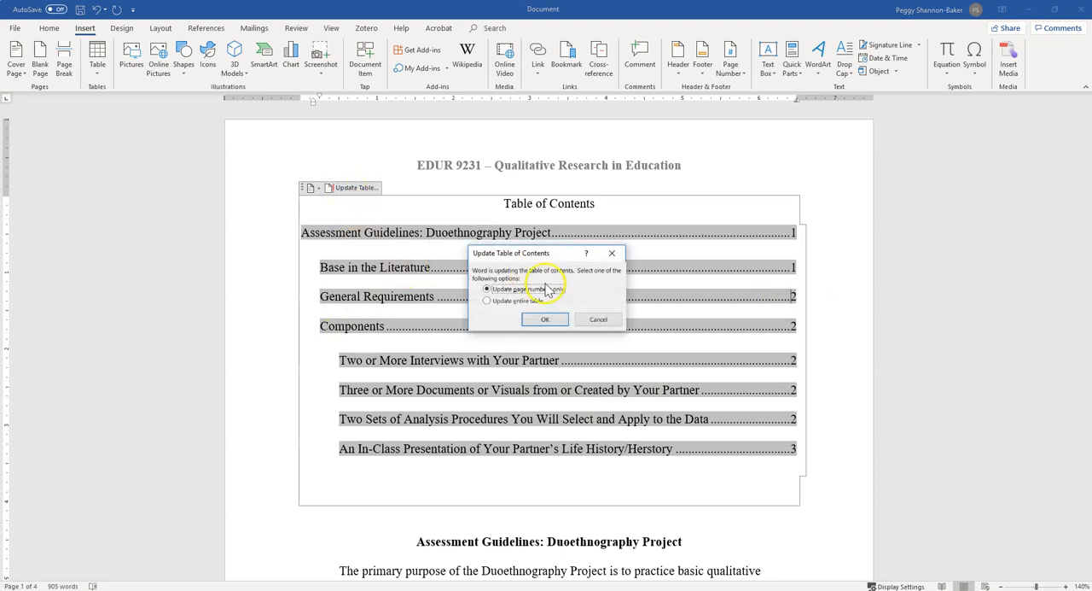
{"action": "left_click", "coordinate": [611, 253]}
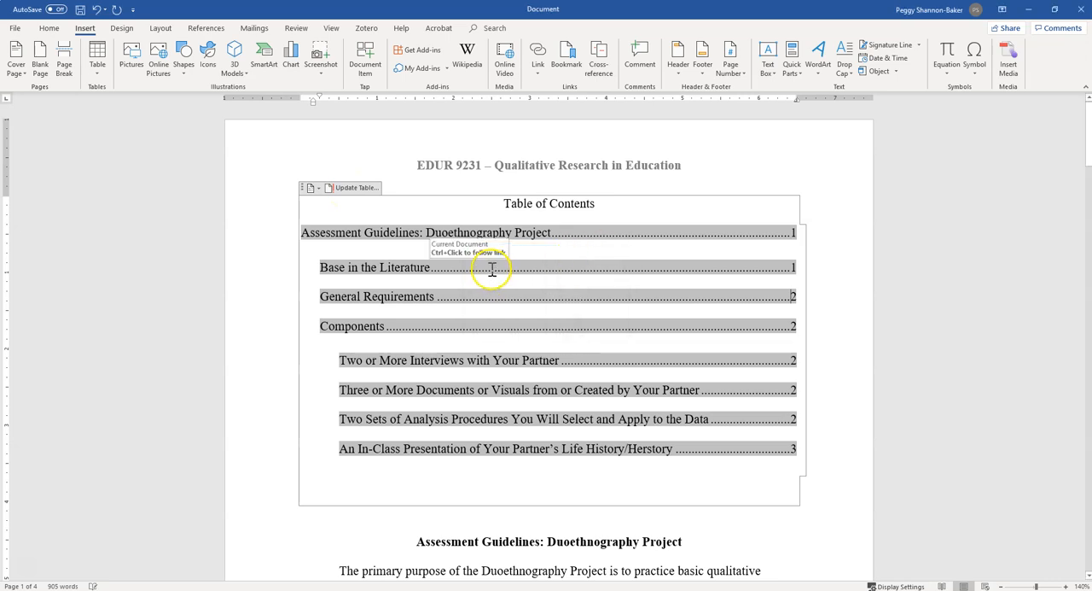
Try updating only the page numbers of the table of contents, and undo that update.
{"action": "right_click", "coordinate": [492, 271]}
{"action": "left_click", "coordinate": [535, 337]}
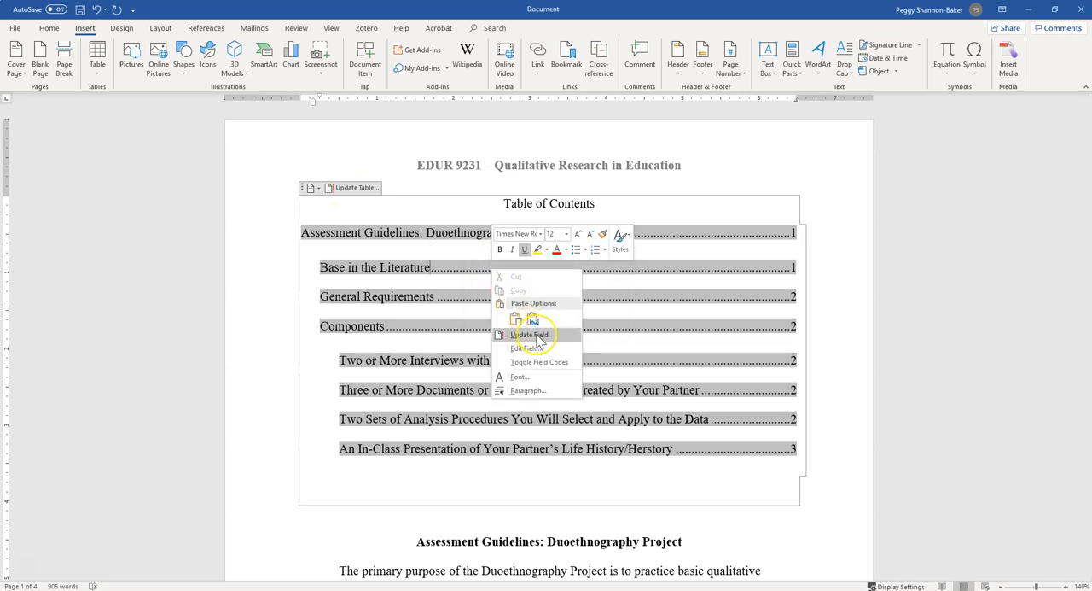
{"action": "left_click", "coordinate": [550, 341]}
{"action": "left_click", "coordinate": [563, 341]}
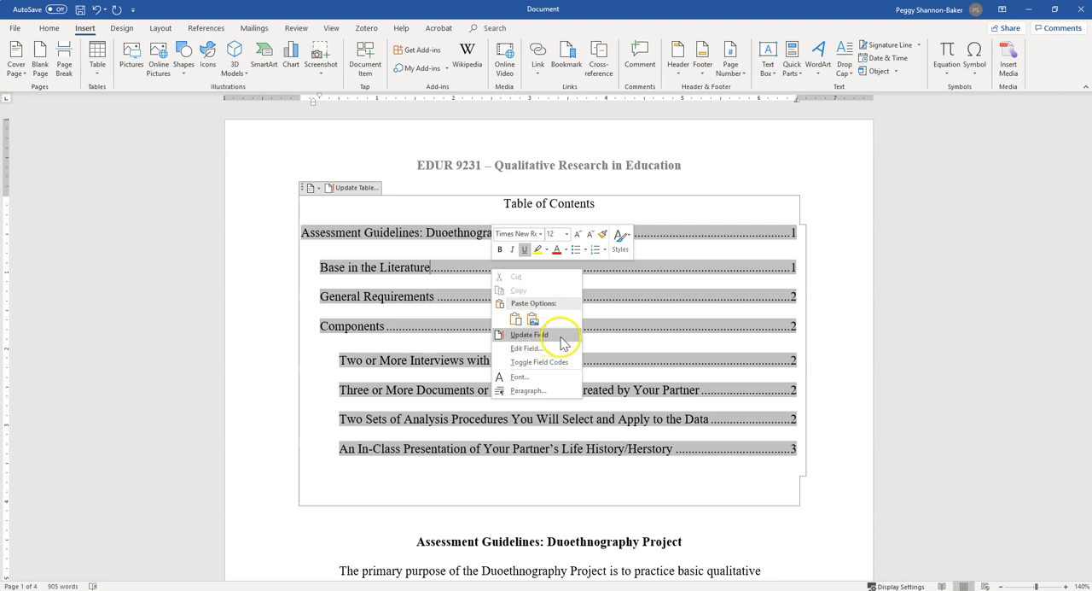
{"action": "left_click", "coordinate": [563, 342]}
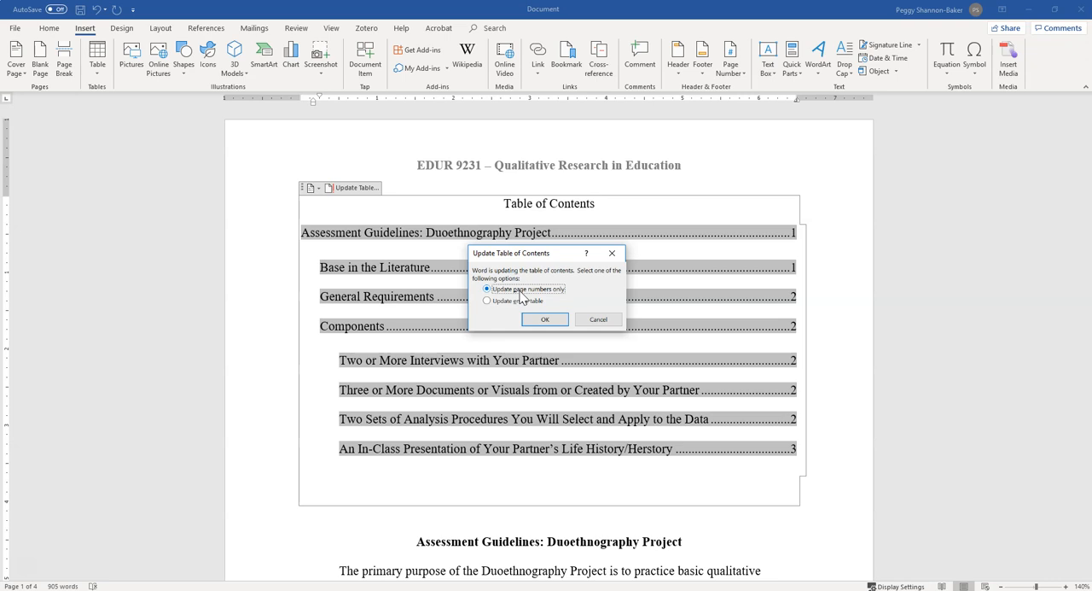
{"action": "left_click", "coordinate": [543, 322]}
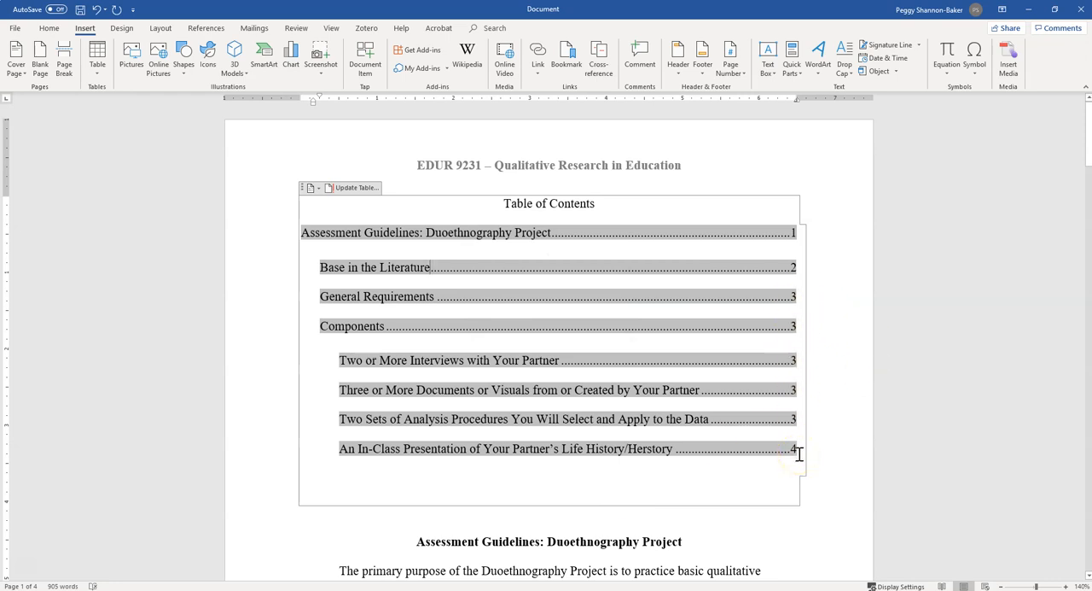
{"action": "key", "text": "ctrl+z"}
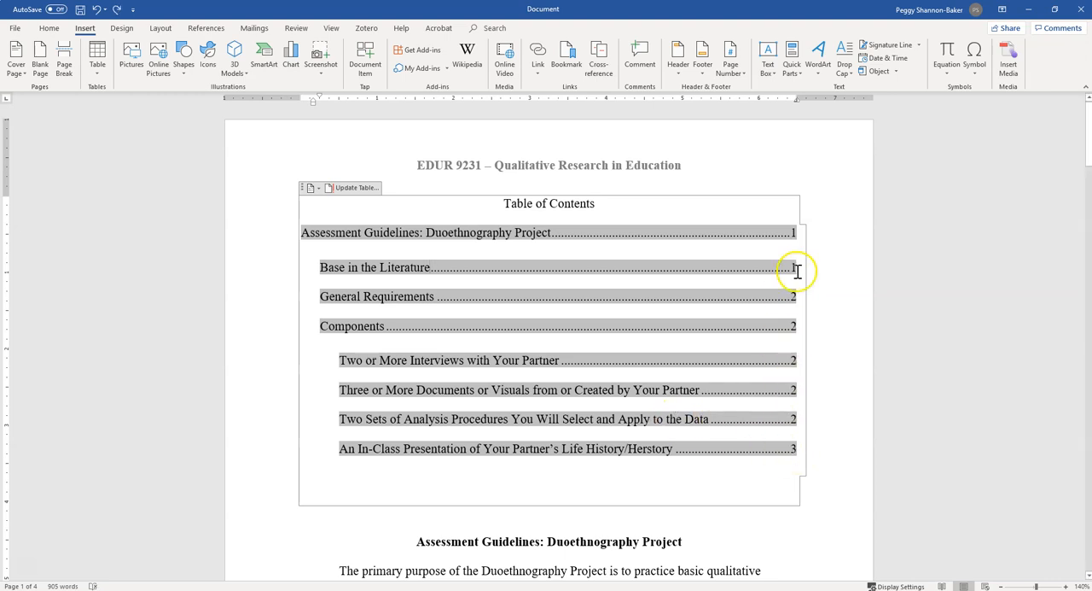
Update the entire table of contents, including its entries and page numbers.
{"action": "right_click", "coordinate": [432, 267]}
{"action": "left_click", "coordinate": [472, 335]}
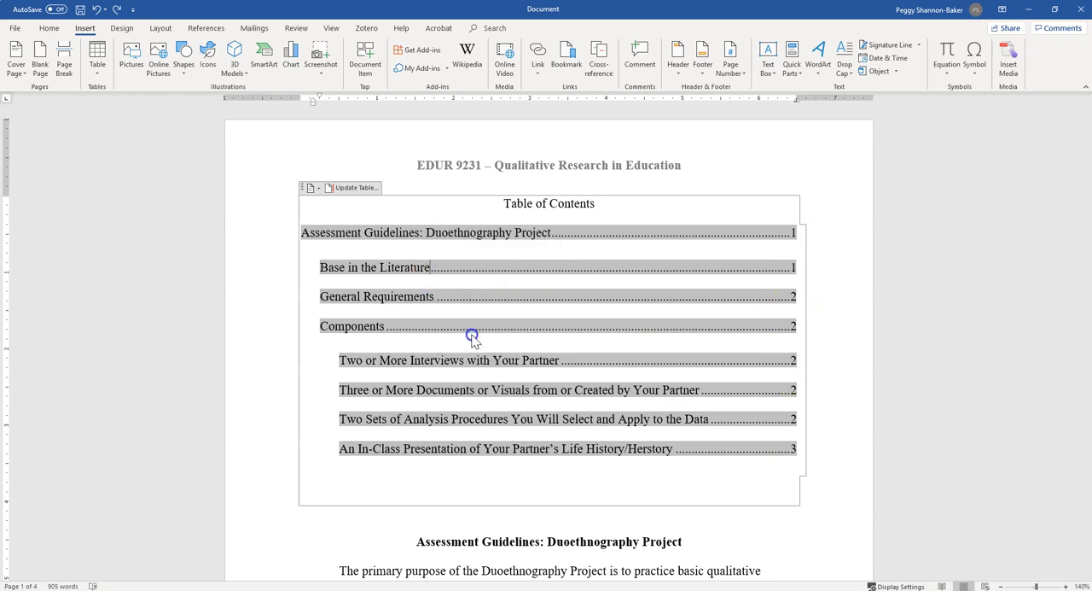
{"action": "left_click", "coordinate": [488, 302]}
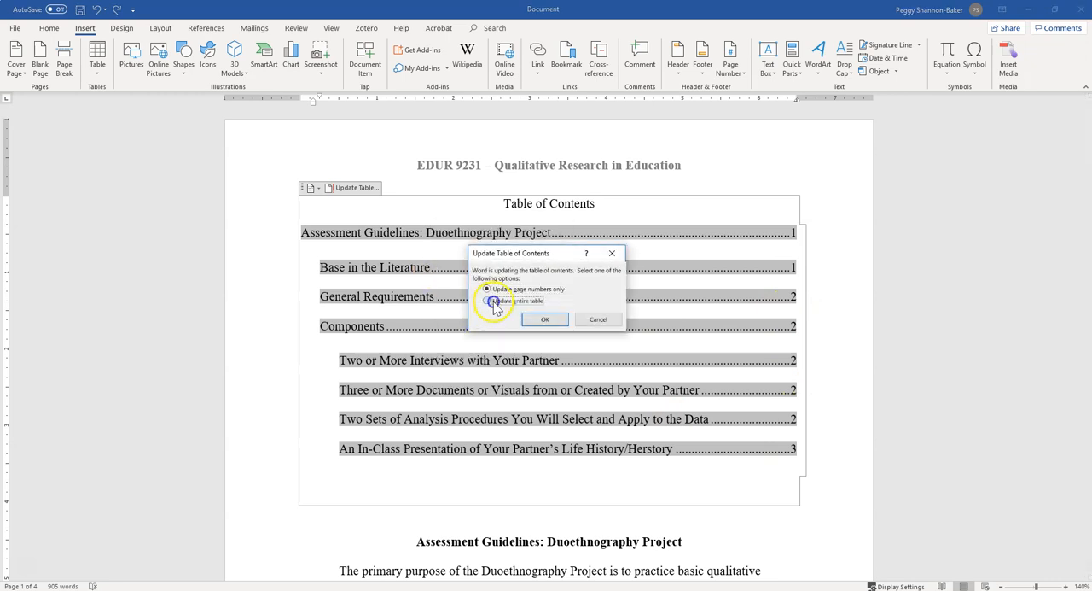
{"action": "left_click", "coordinate": [543, 323]}
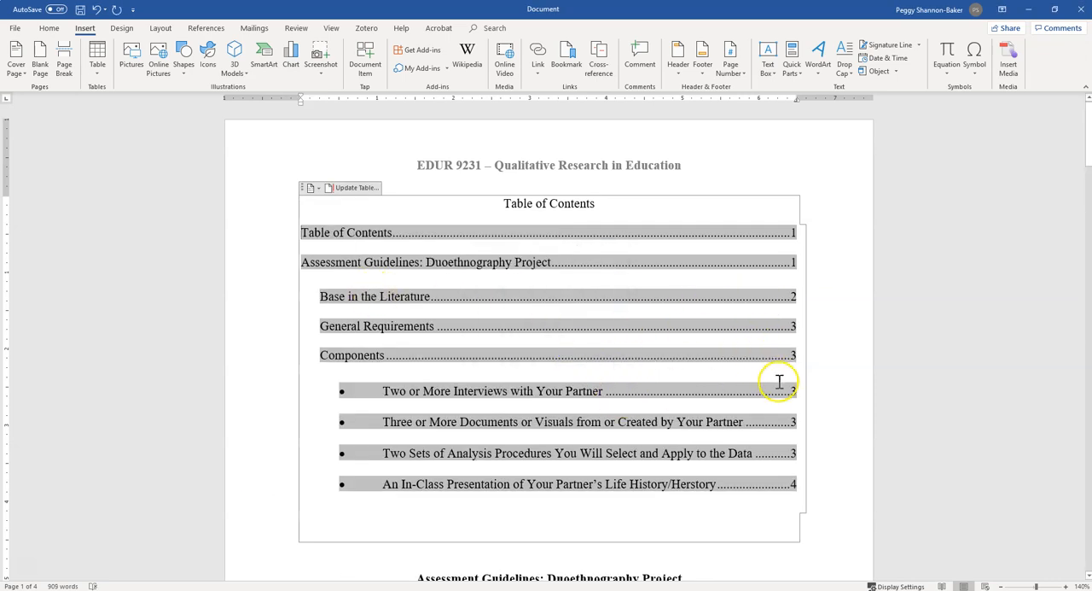
{"action": "left_click_drag", "start_coordinate": [376, 394], "coordinate": [335, 395]}
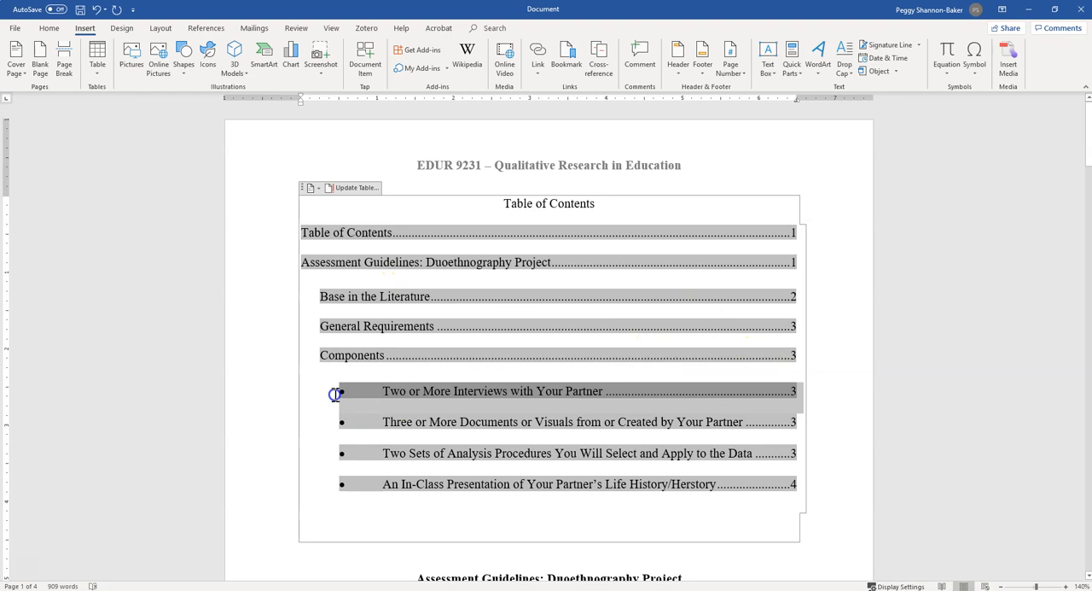
{"action": "left_click", "coordinate": [377, 399]}
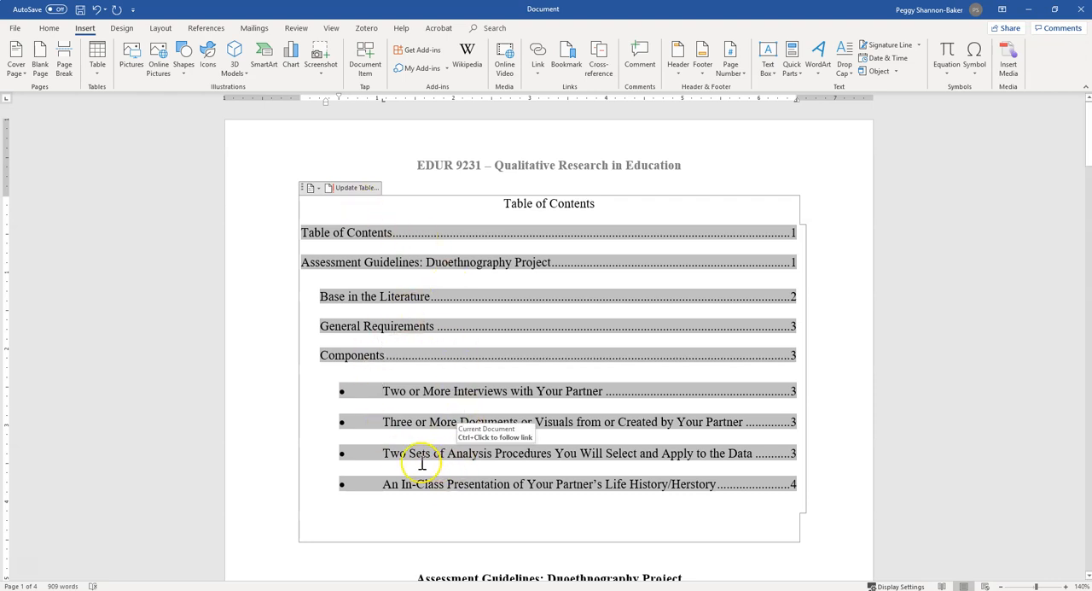
Delete the blank line between the table of contents and the "Assessment Guidelines: Duoethnography Project" heading.
{"action": "left_click", "coordinate": [843, 427]}
{"action": "left_click", "coordinate": [695, 548]}
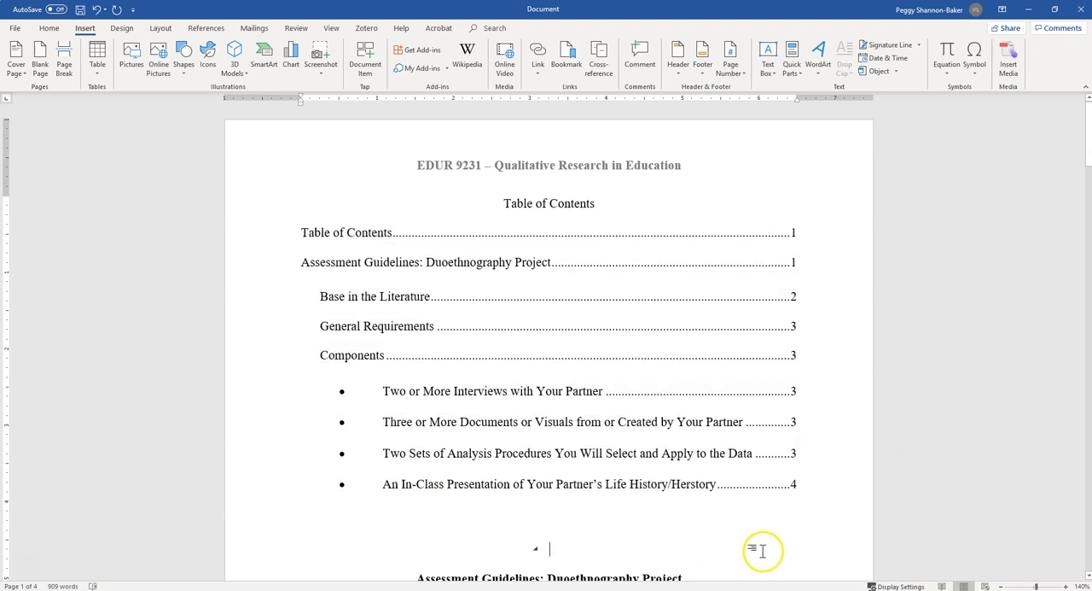
{"action": "key", "text": "BackSpace"}
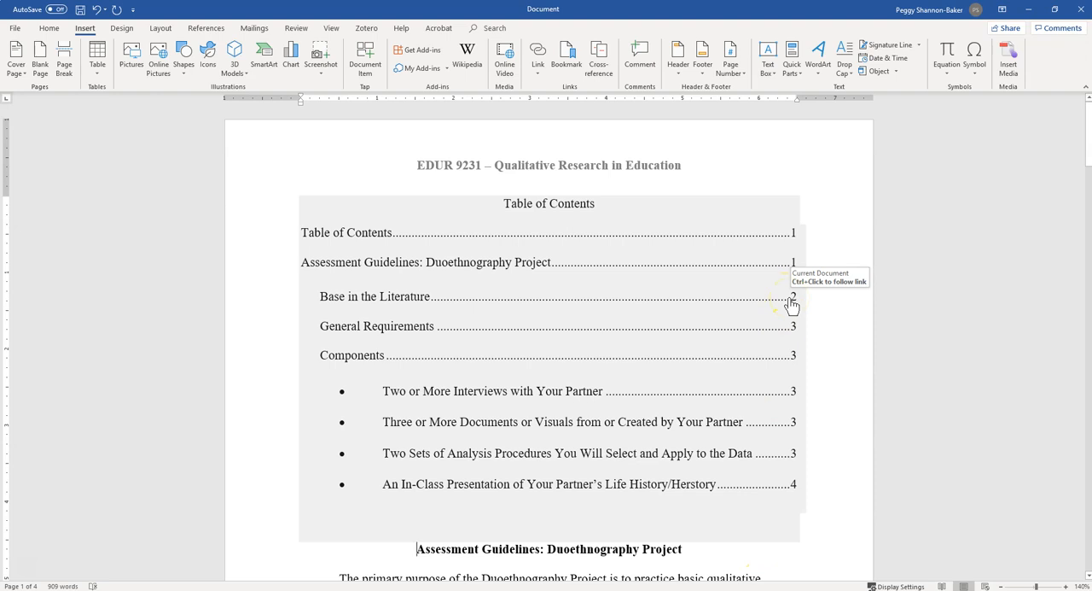
Follow the table's links to "Base in the Literature" and "Three or More Documents or Visuals", returning to the table of contents each time.
{"action": "left_click", "coordinate": [791, 297], "text": "ctrl"}
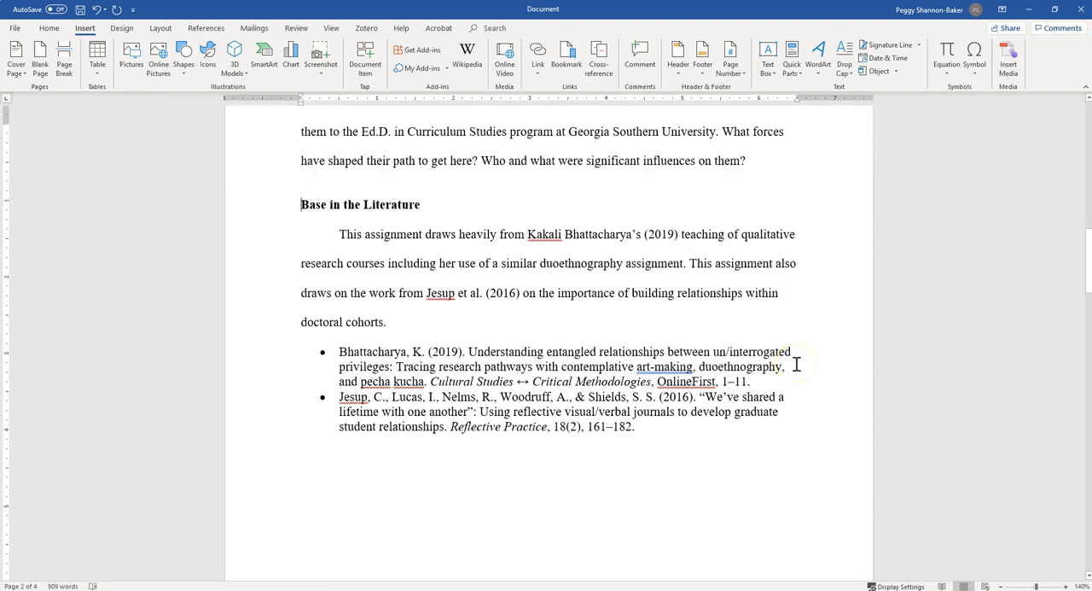
{"action": "key", "text": "ctrl+Home"}
{"action": "left_click", "coordinate": [740, 424]}
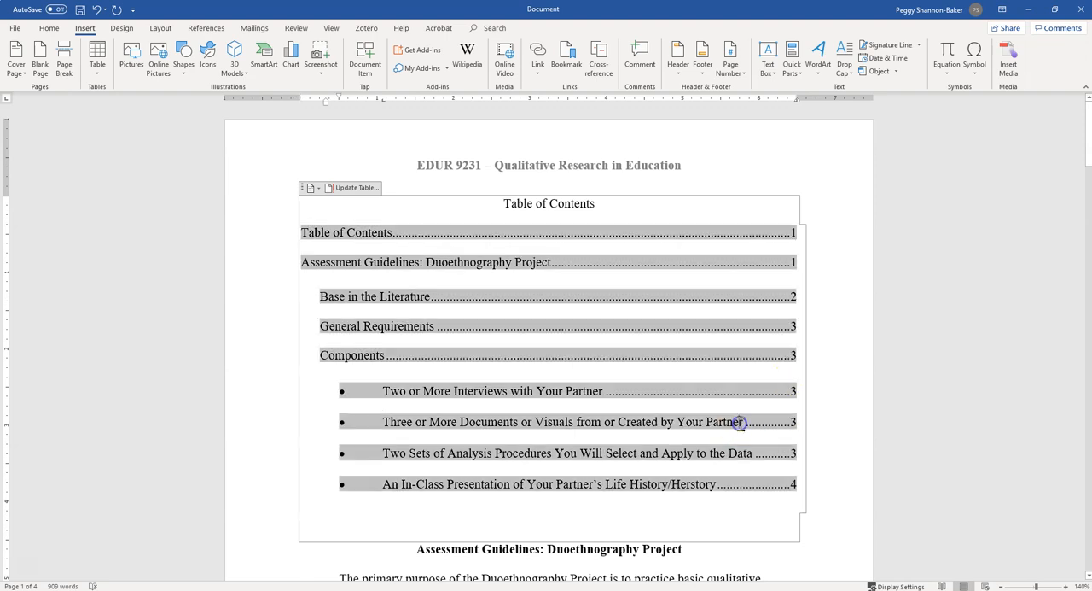
{"action": "left_click", "coordinate": [739, 427], "text": "ctrl"}
{"action": "left_click", "coordinate": [356, 240]}
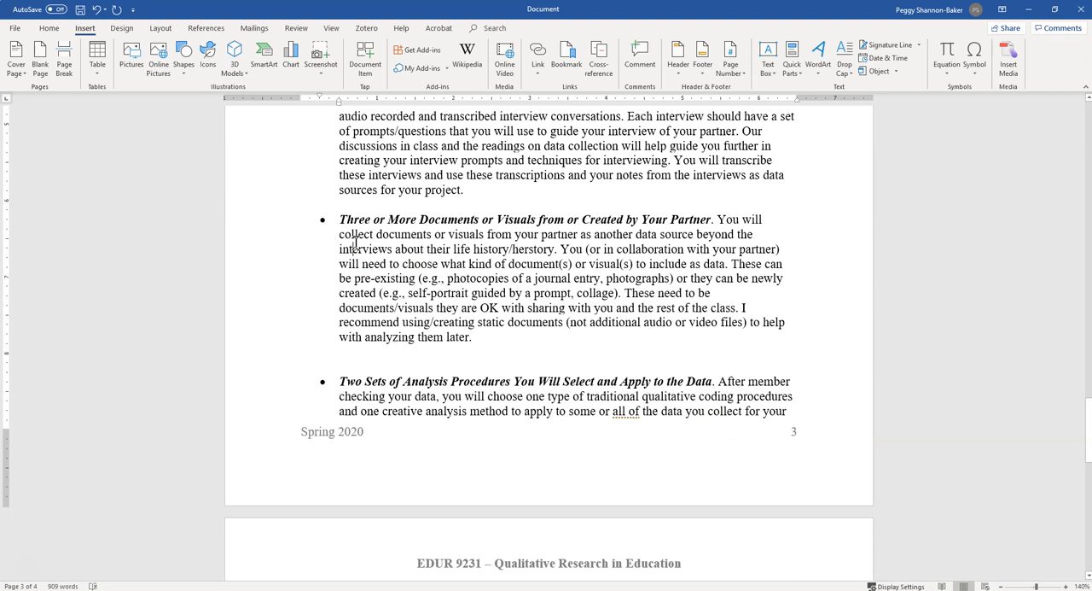
{"action": "key", "text": "ctrl+Home"}
{"action": "left_click", "coordinate": [763, 235]}
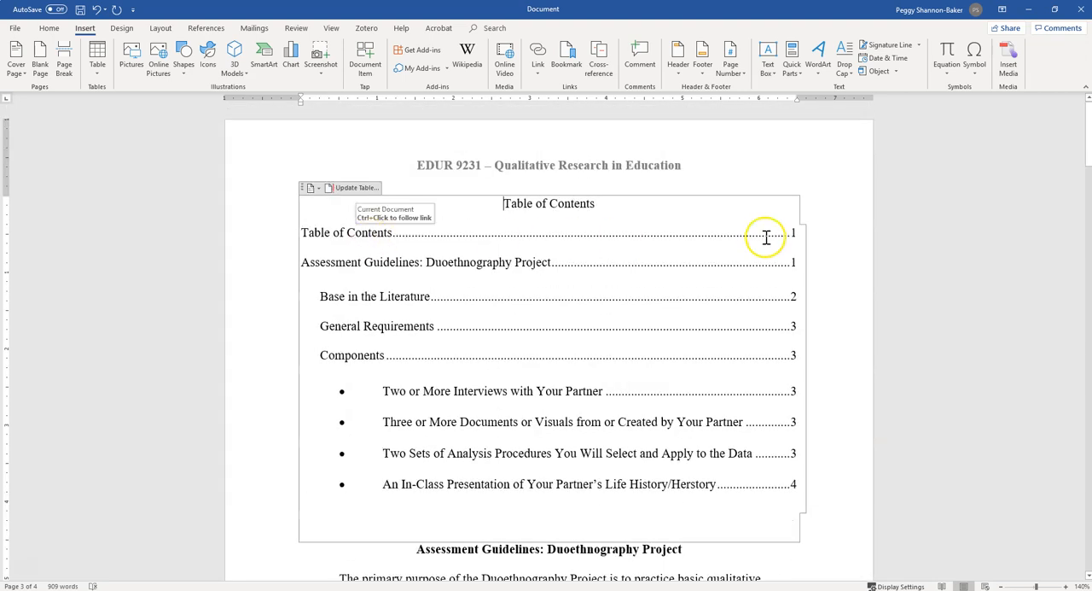